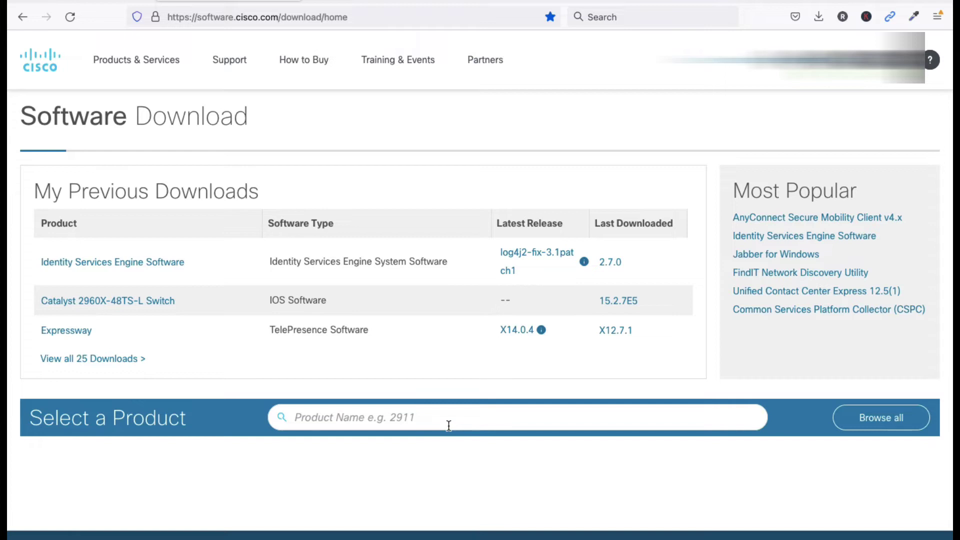
# Step: Search 'ident' under Select a Product and open the Identity Services Engine Software downloads
pyautogui.click(449, 426)
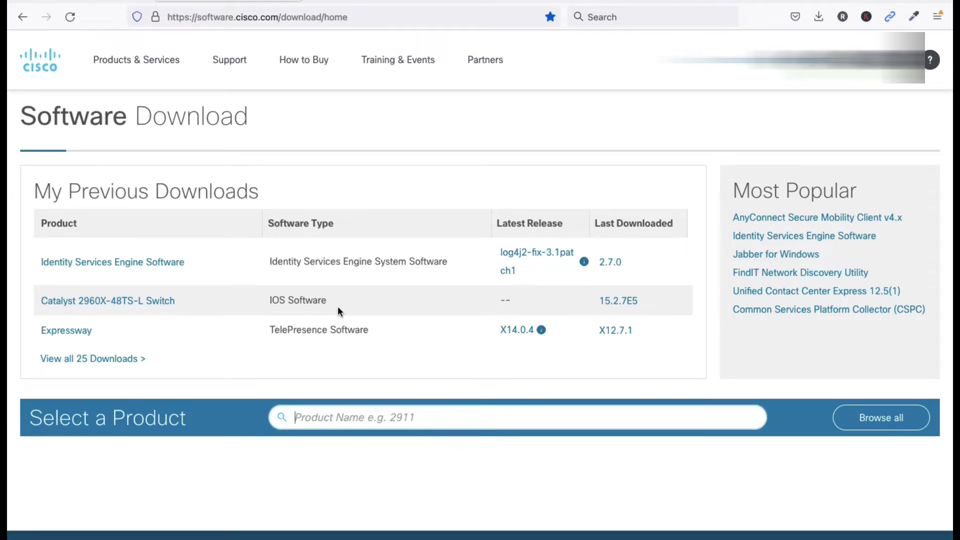
pyautogui.moveTo(21, 117); pyautogui.dragTo(290, 112)
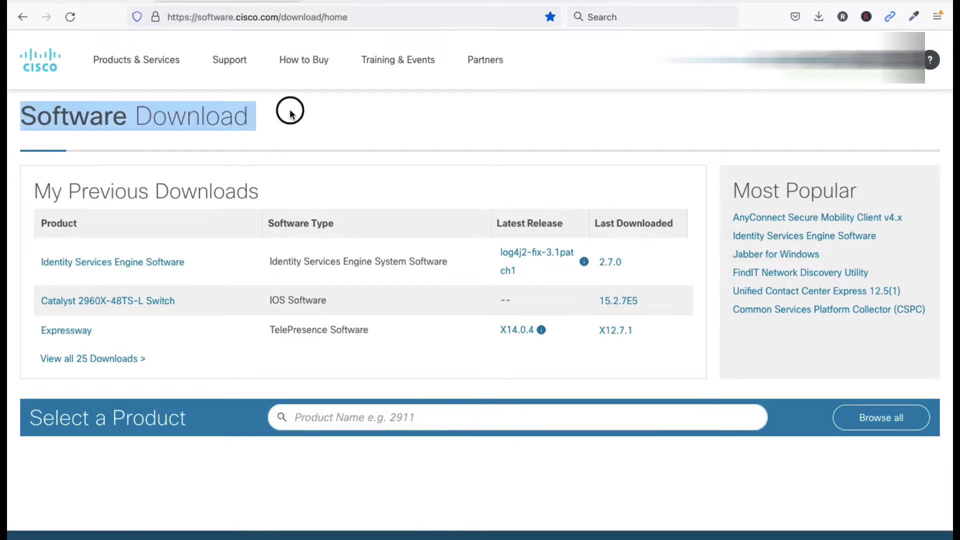
pyautogui.click(319, 418)
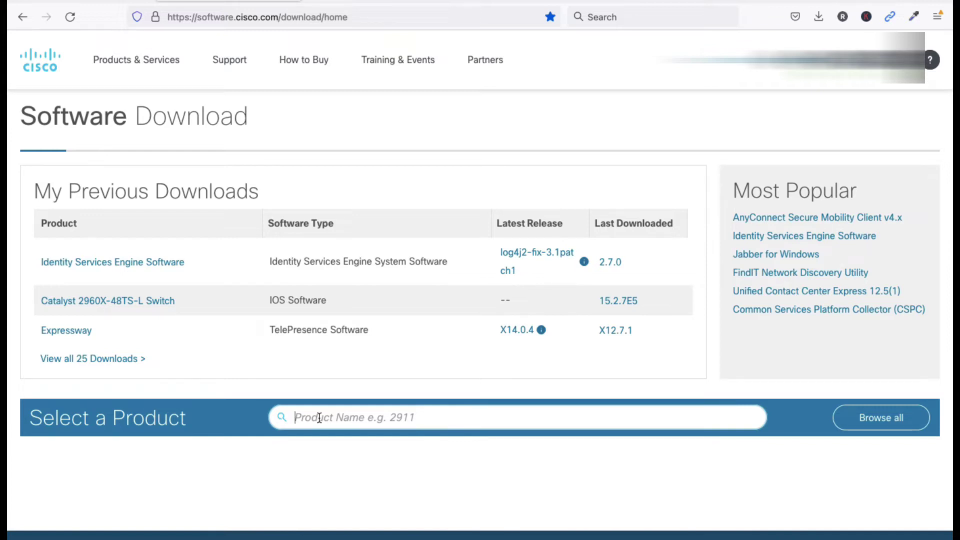
pyautogui.write('in')
pyautogui.press('BackSpace')
pyautogui.write('dent')
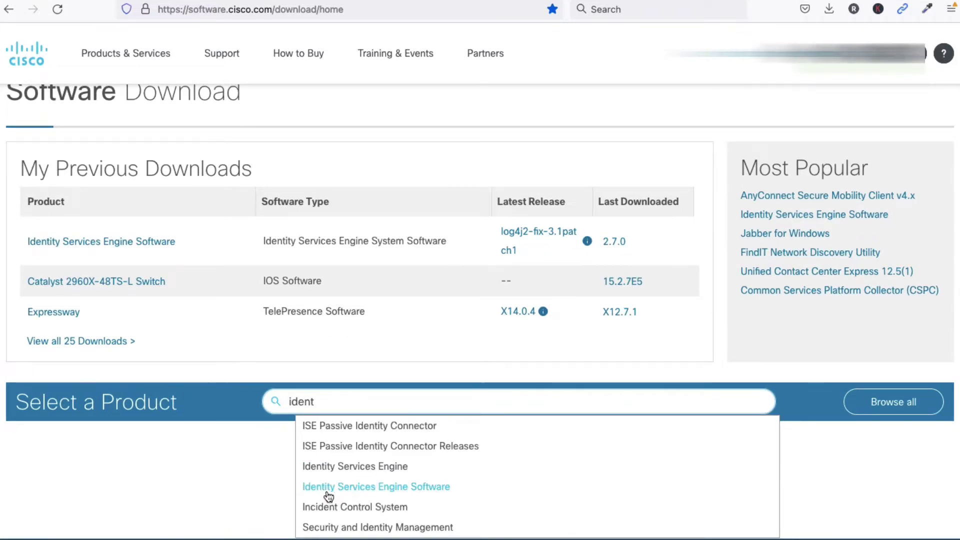
pyautogui.click(363, 488)
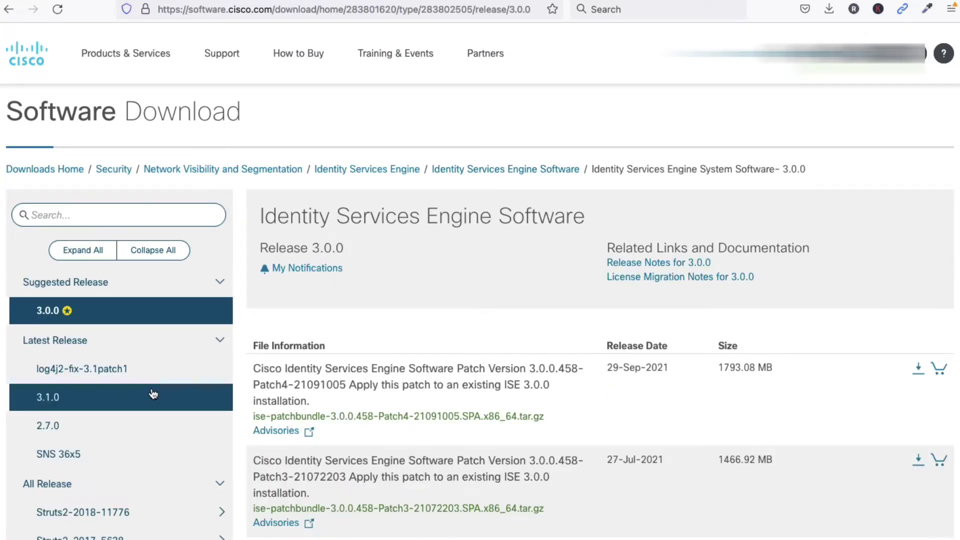
# Step: Open release 2.7.0 and locate the upgrade bundle for ISE 2.2–2.6
pyautogui.scroll(-3, 155, 395)
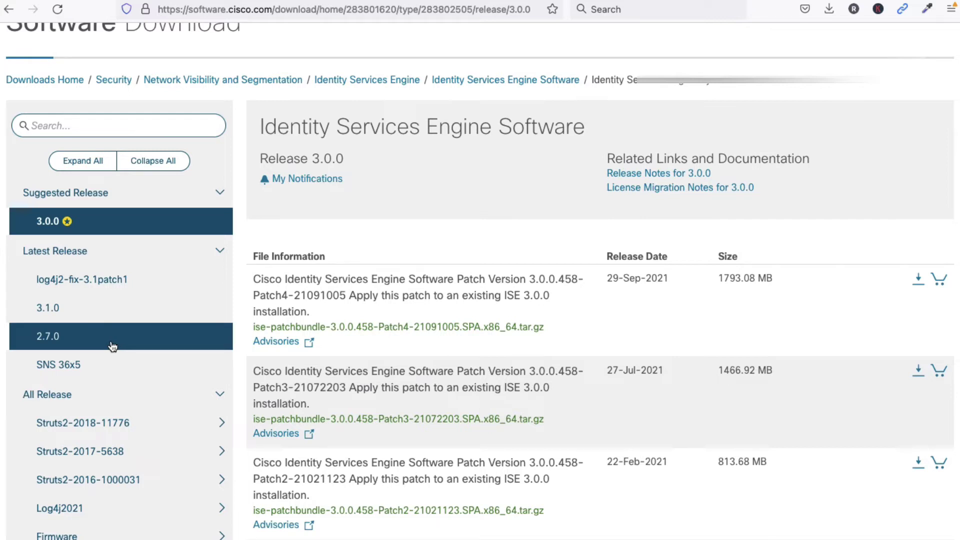
pyautogui.click(112, 346)
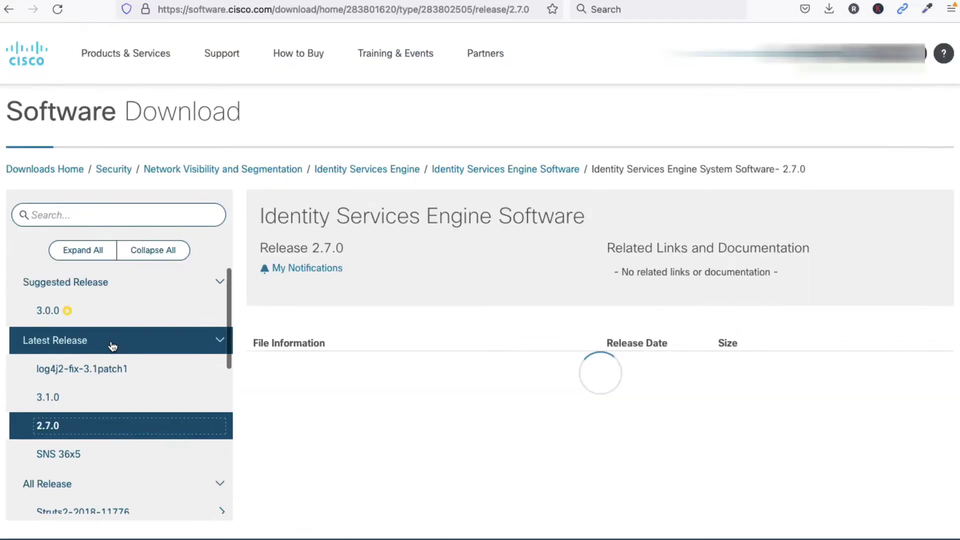
pyautogui.scroll(-10, 275, 400)
pyautogui.moveTo(277, 394)
pyautogui.moveTo(278, 390); pyautogui.dragTo(543, 389)
pyautogui.moveTo(388, 396)
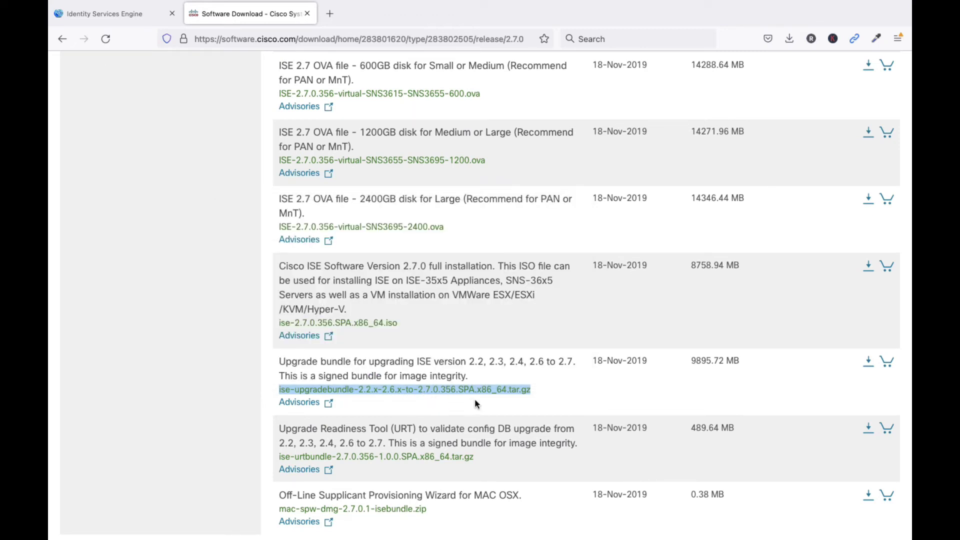
# Step: Accept the license and download the 2.7 upgrade bundle and the 489.64 MB URT bundle
pyautogui.click(870, 367)
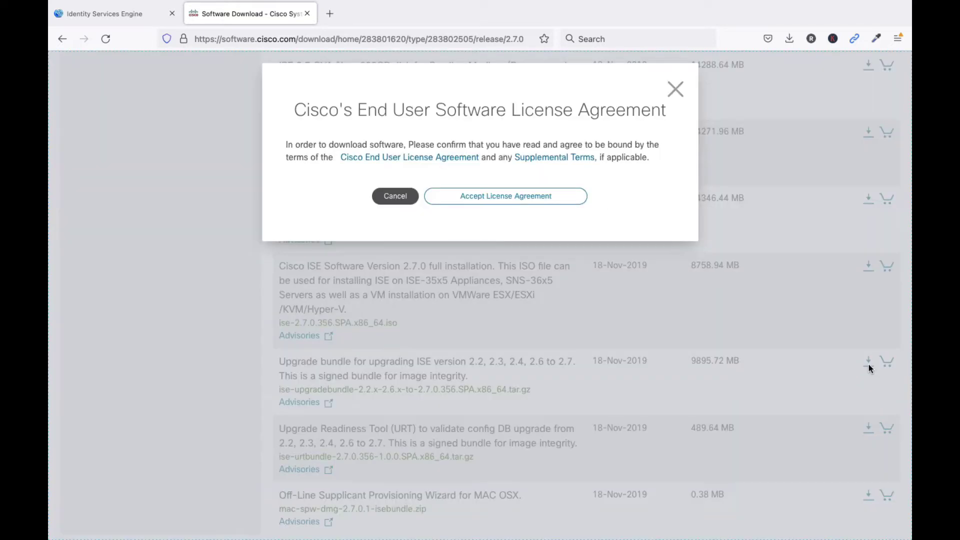
pyautogui.click(552, 199)
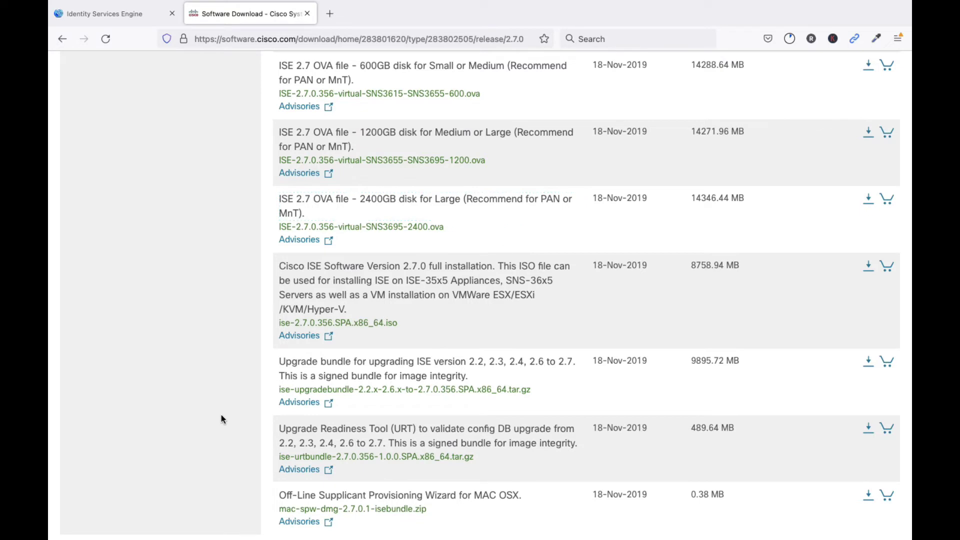
pyautogui.scroll(-1, 309, 482)
pyautogui.moveTo(311, 434)
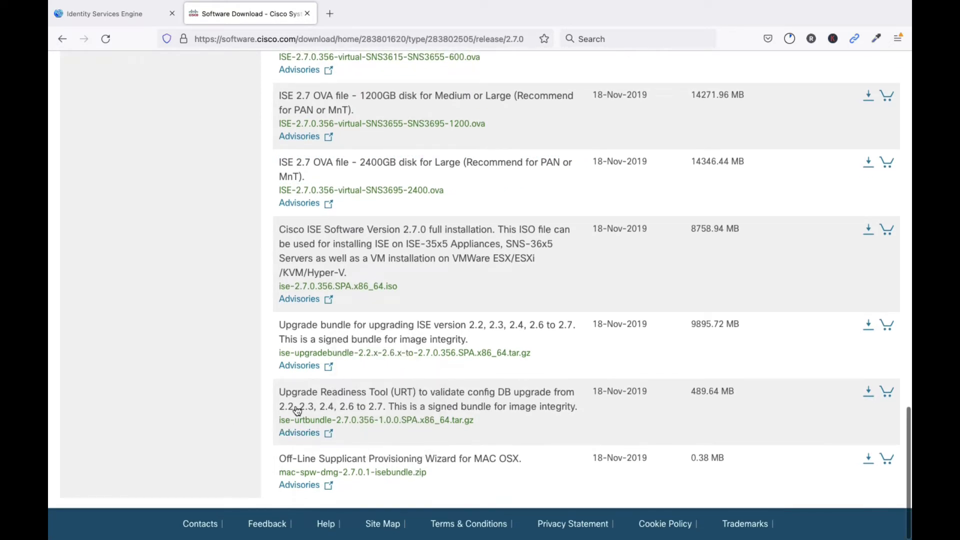
pyautogui.click(280, 391)
pyautogui.moveTo(280, 391); pyautogui.dragTo(422, 393)
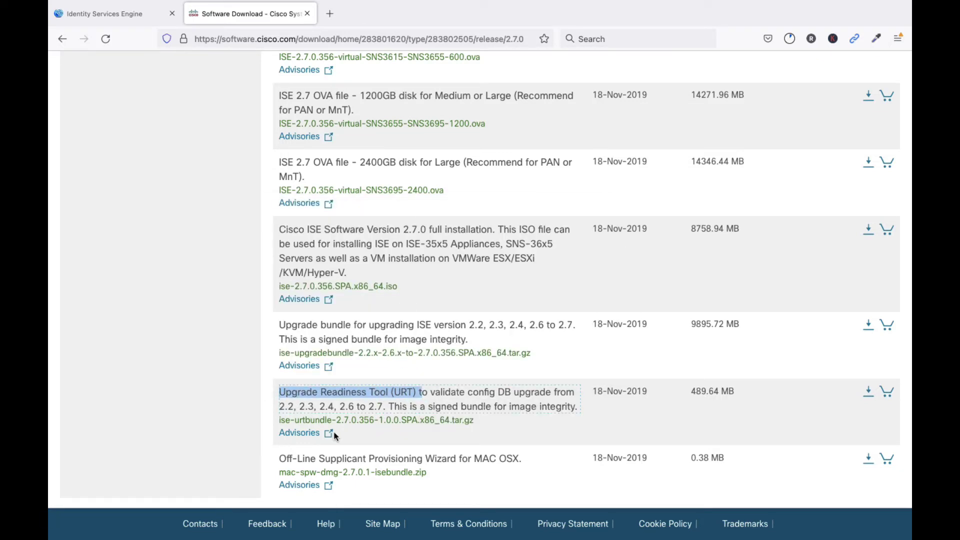
pyautogui.moveTo(278, 420); pyautogui.dragTo(478, 422)
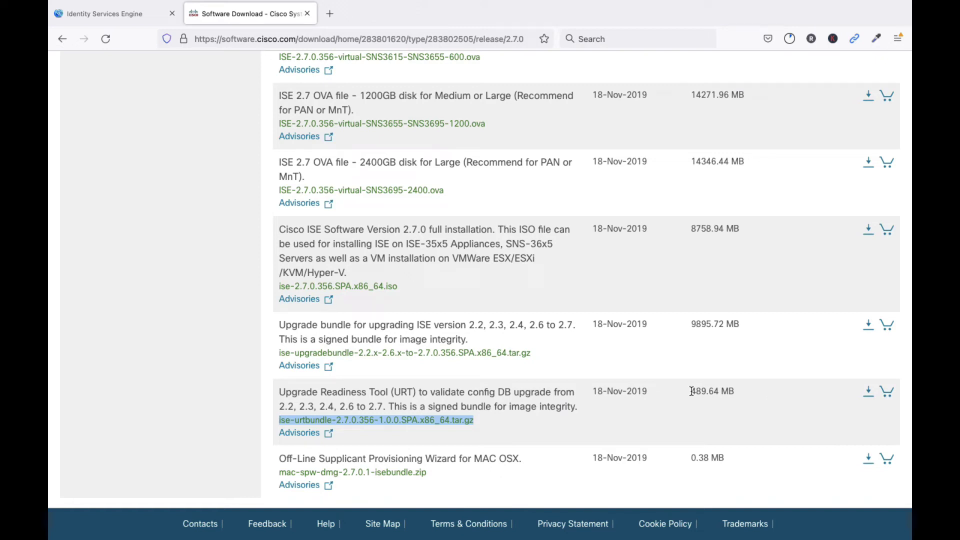
pyautogui.moveTo(690, 392); pyautogui.dragTo(768, 395)
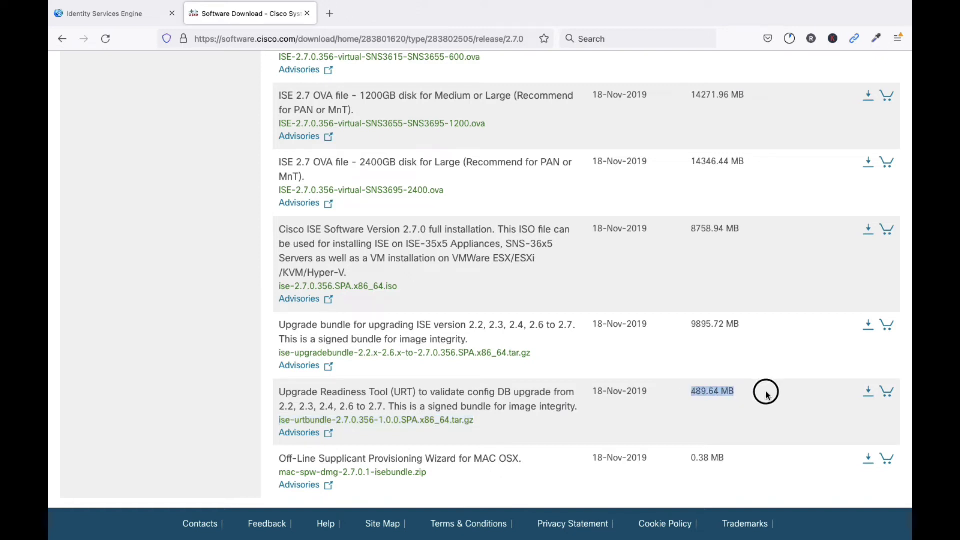
pyautogui.click(869, 393)
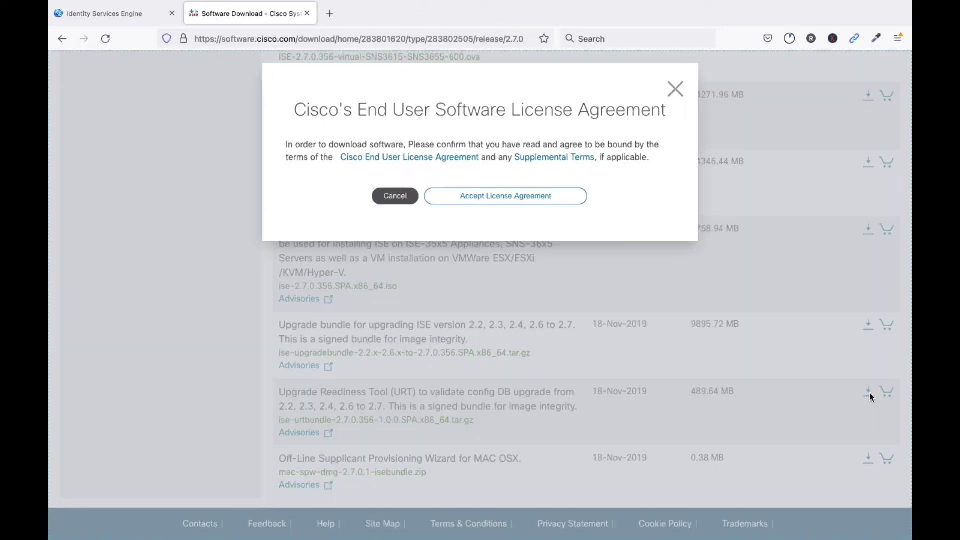
pyautogui.click(563, 199)
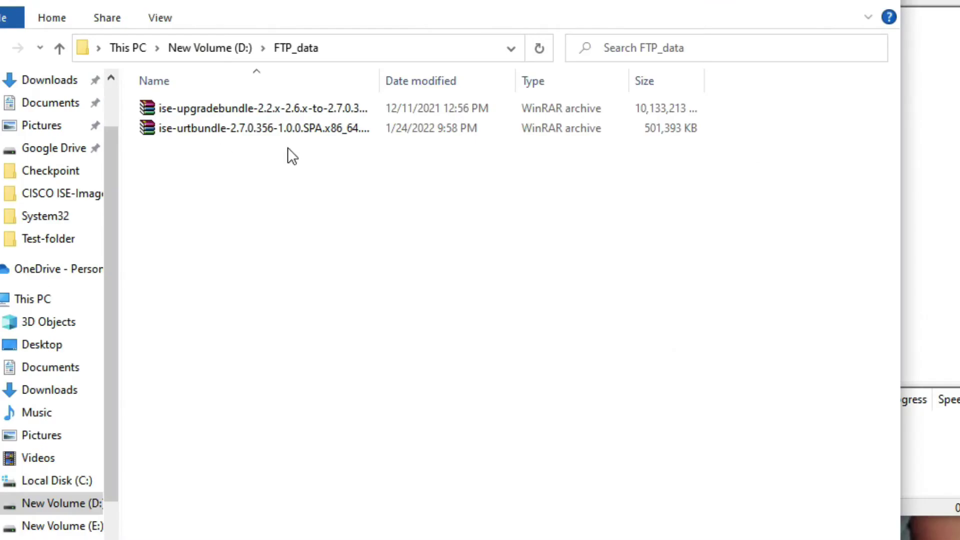
# Step: Widen the Name column in D:\FTP_data and select each of the two .tar bundles
pyautogui.moveTo(385, 79); pyautogui.dragTo(527, 83)
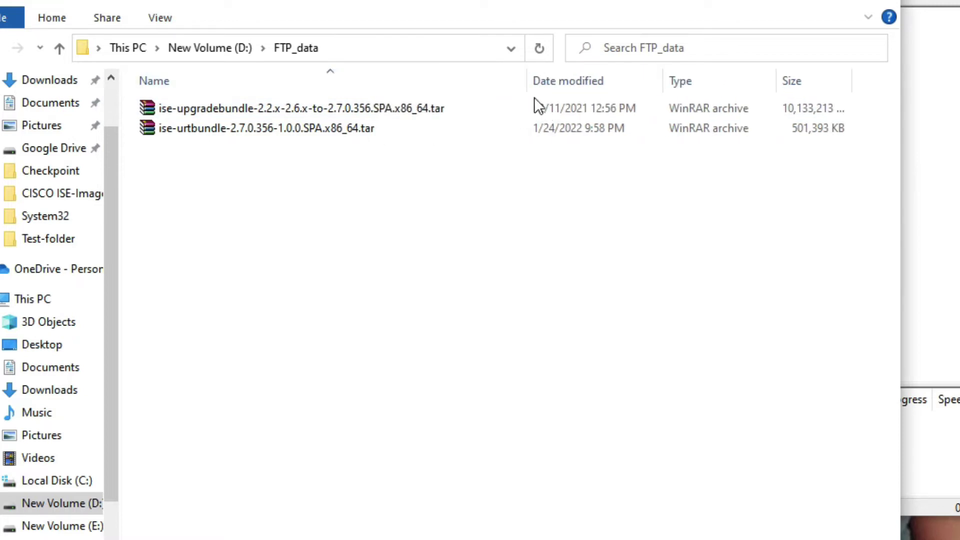
pyautogui.click(236, 134)
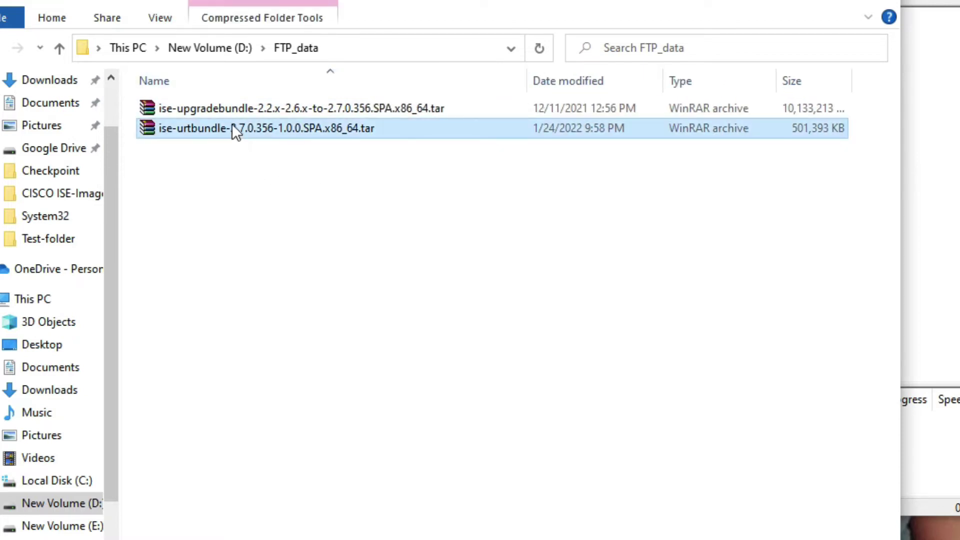
pyautogui.click(228, 109)
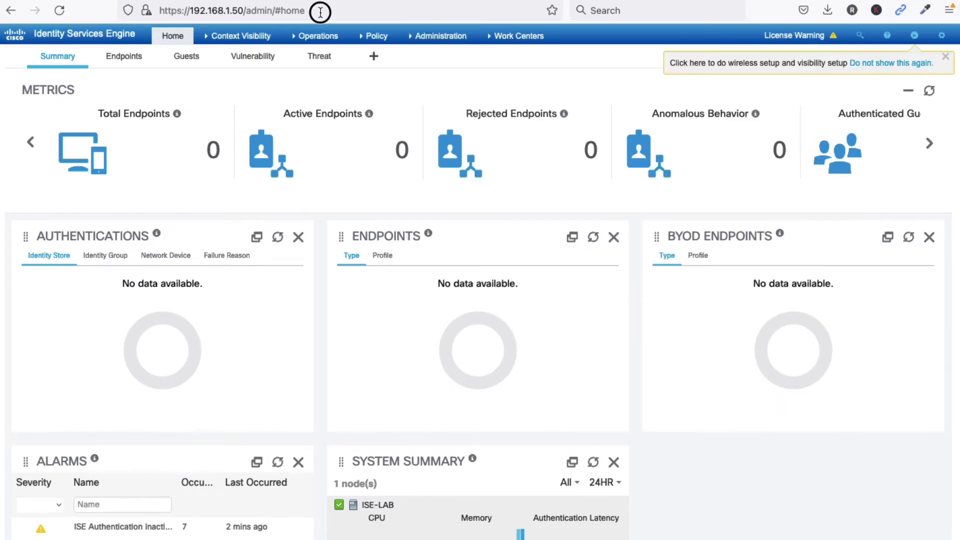
# Step: Navigate to the Repository List under Administration > System > Maintenance
pyautogui.click(317, 11)
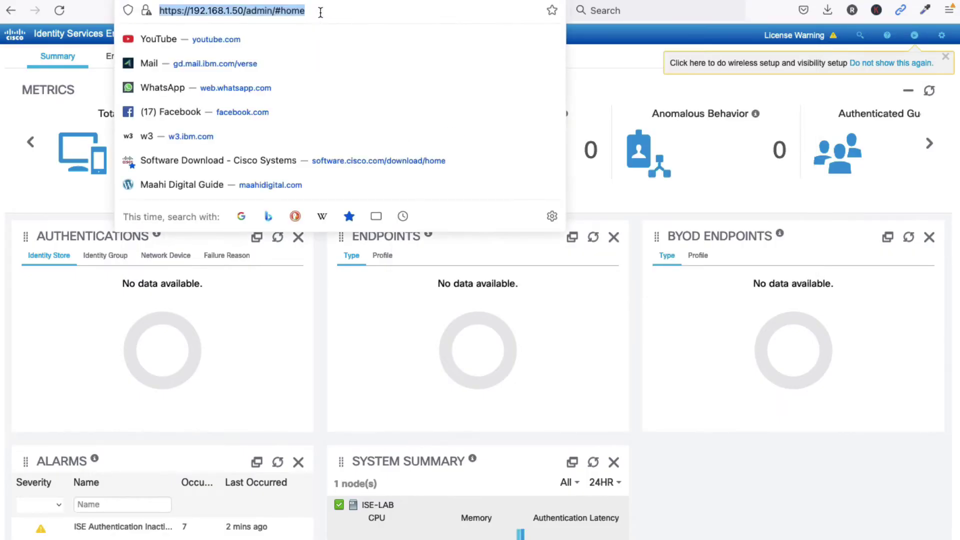
pyautogui.click(604, 39)
pyautogui.click(449, 38)
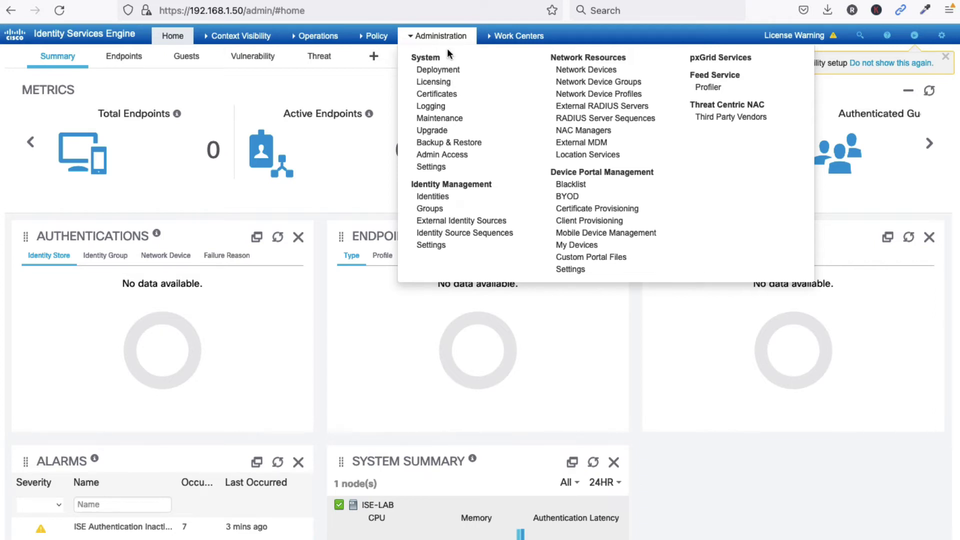
pyautogui.click(443, 120)
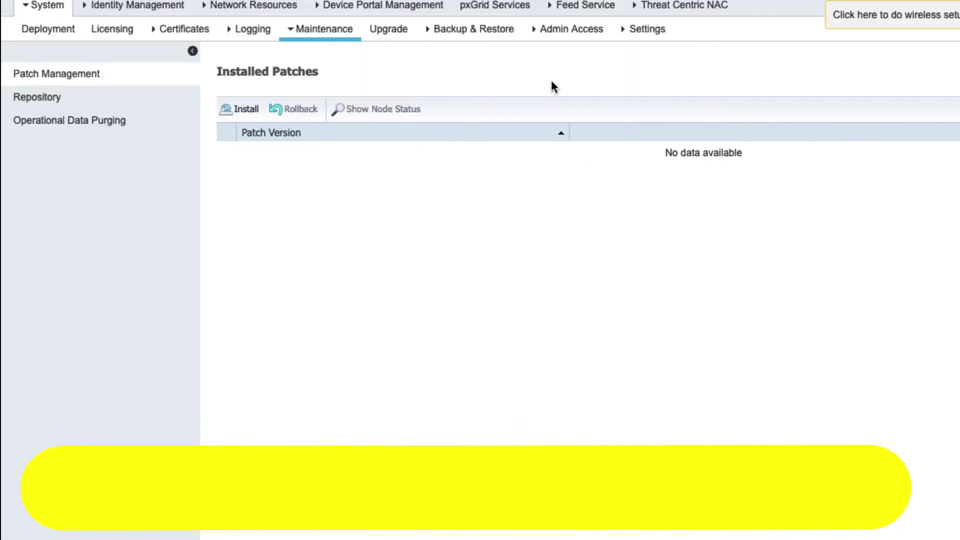
pyautogui.click(63, 101)
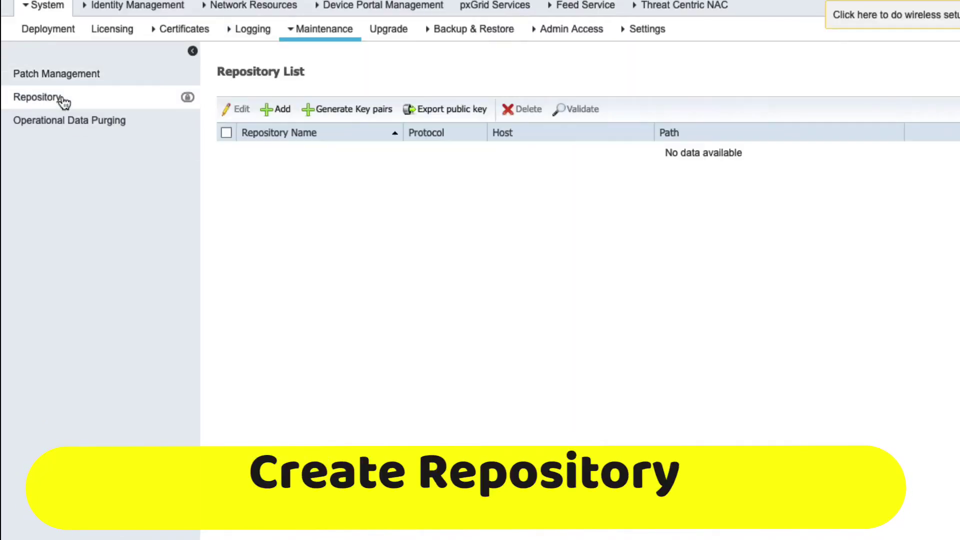
# Step: Add repository upgrade-repo using the FTP protocol with server 192.168.1.25
pyautogui.click(271, 111)
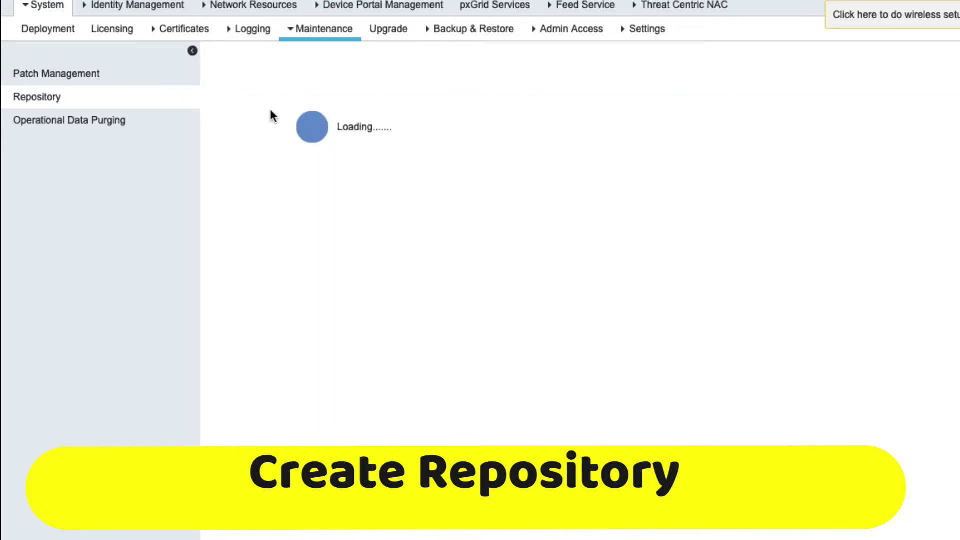
pyautogui.write('upgra')
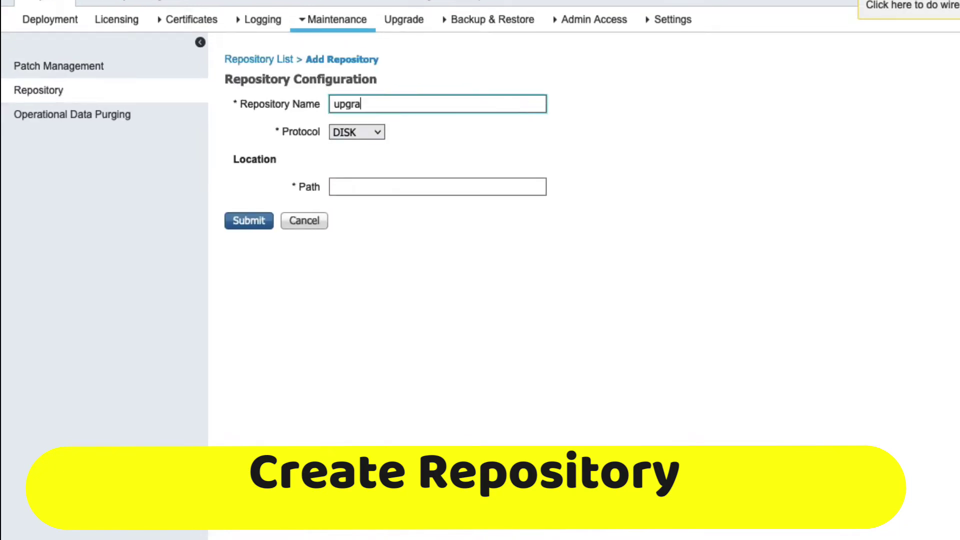
pyautogui.write('de-repo')
pyautogui.click(356, 136)
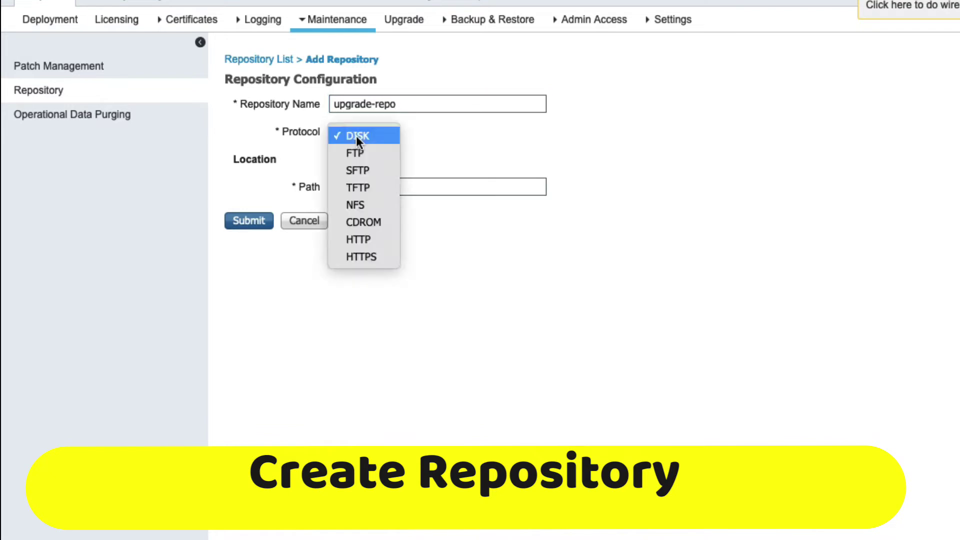
pyautogui.click(361, 150)
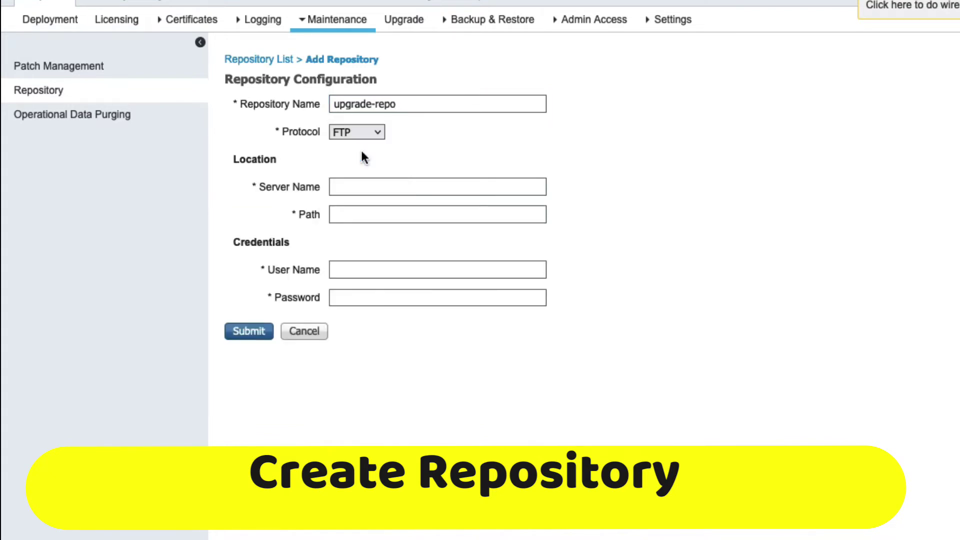
pyautogui.click(353, 186)
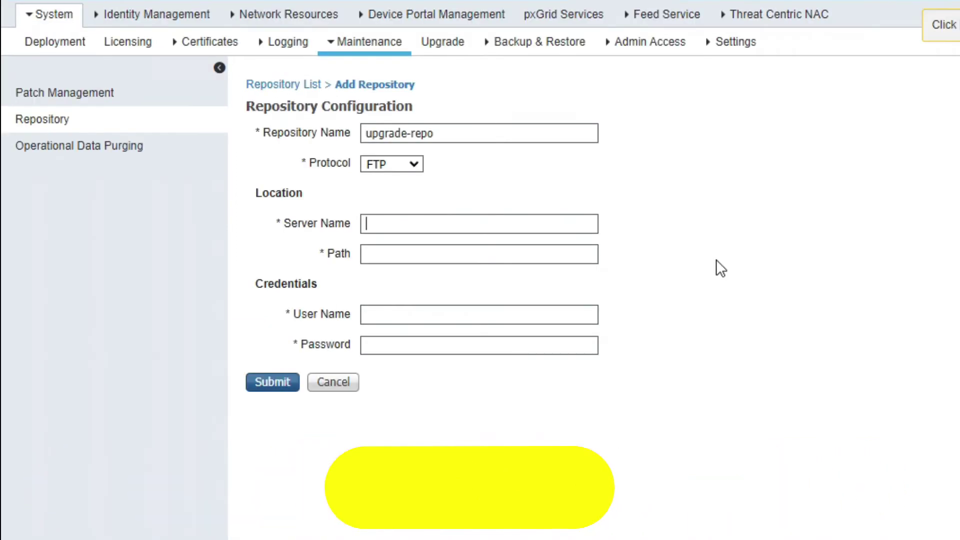
pyautogui.write('1')
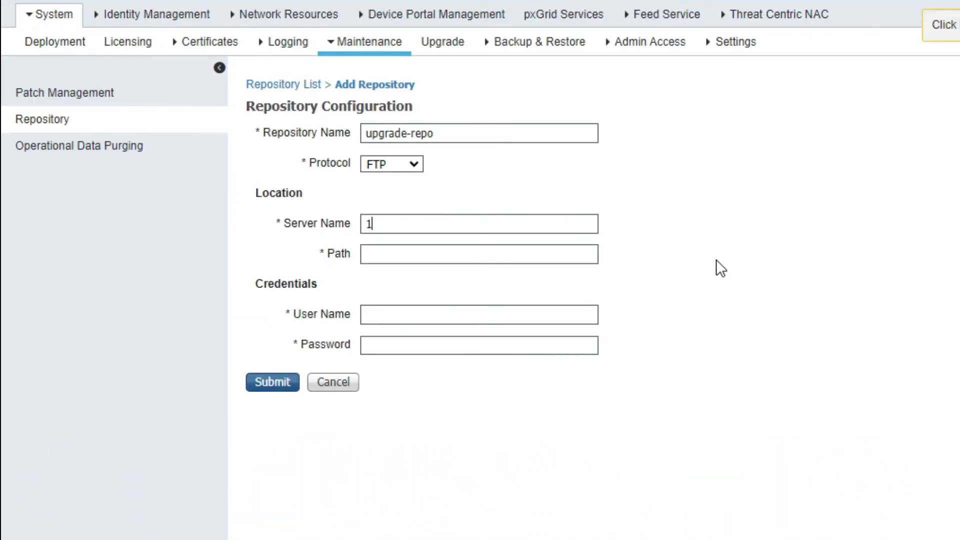
pyautogui.write('92.168')
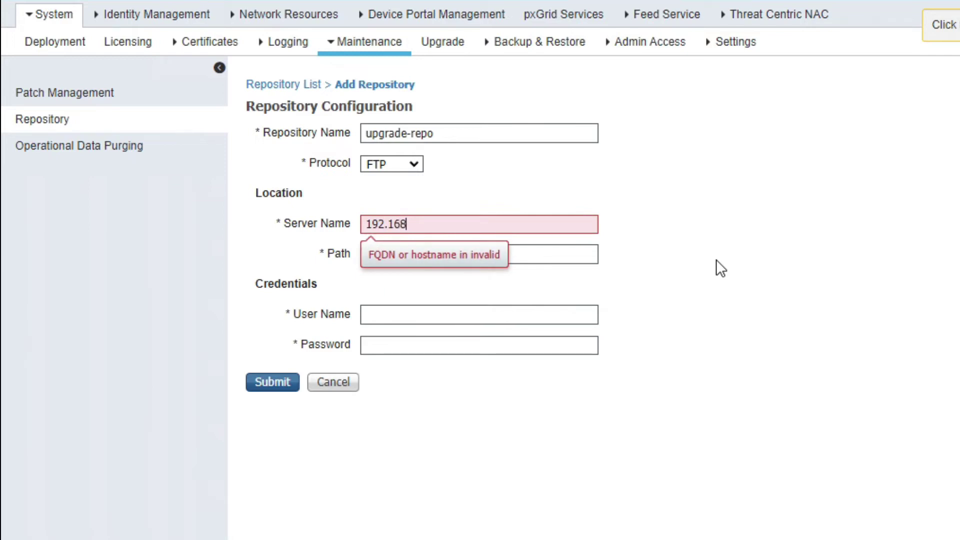
pyautogui.write('.1.25')
# Step: Set path / and the FTP user name and password, then submit the repository
pyautogui.click(543, 250)
pyautogui.write('/')
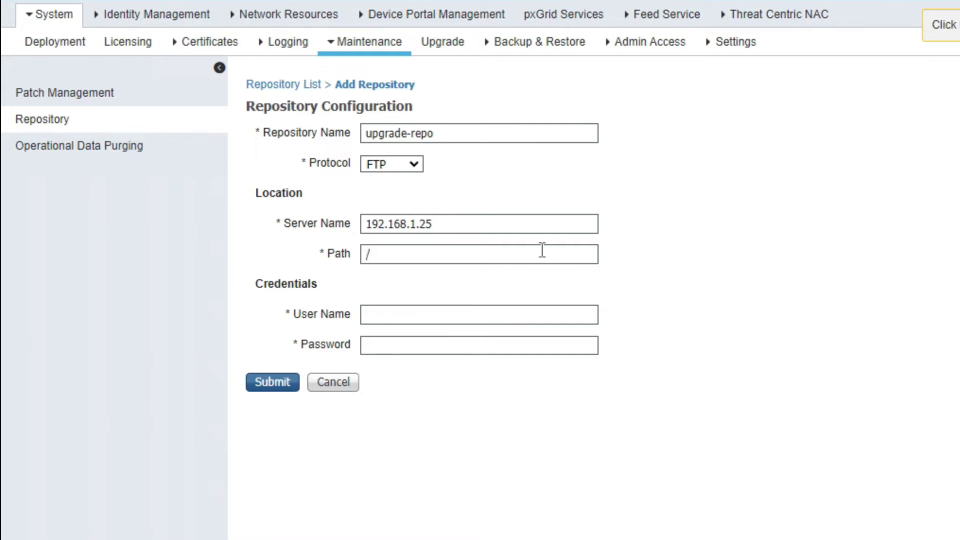
pyautogui.click(477, 322)
pyautogui.press('Tab')
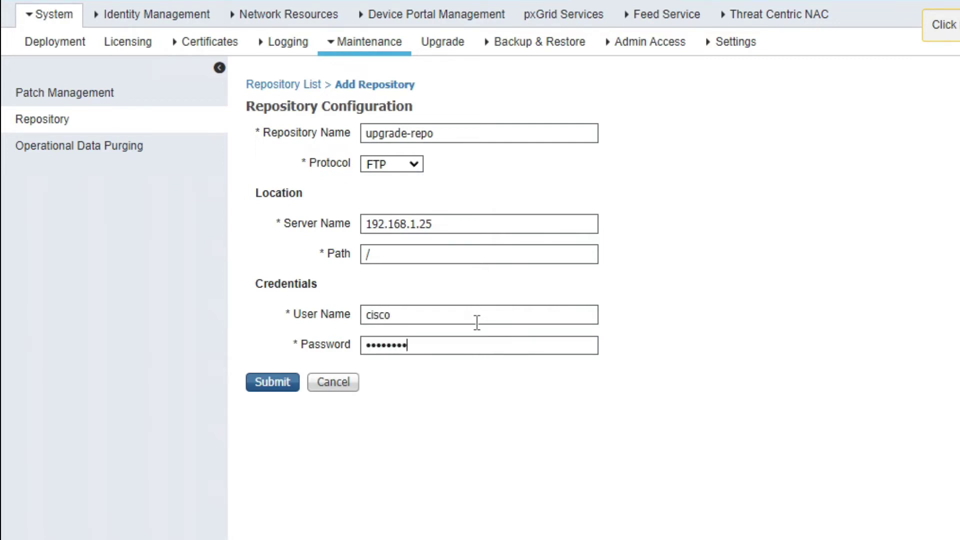
pyautogui.click(288, 380)
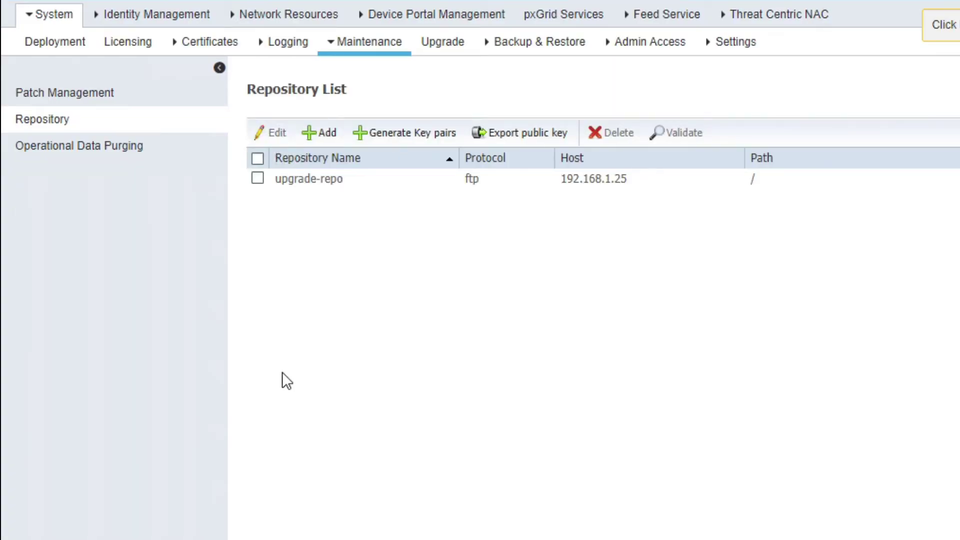
# Step: Select upgrade-repo in the Repository List and validate its connection
pyautogui.click(257, 178)
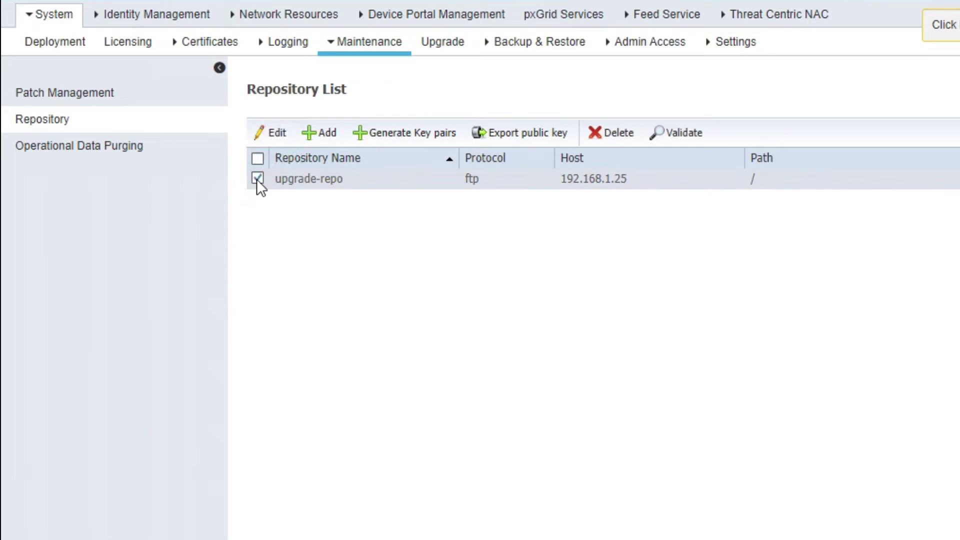
pyautogui.click(696, 141)
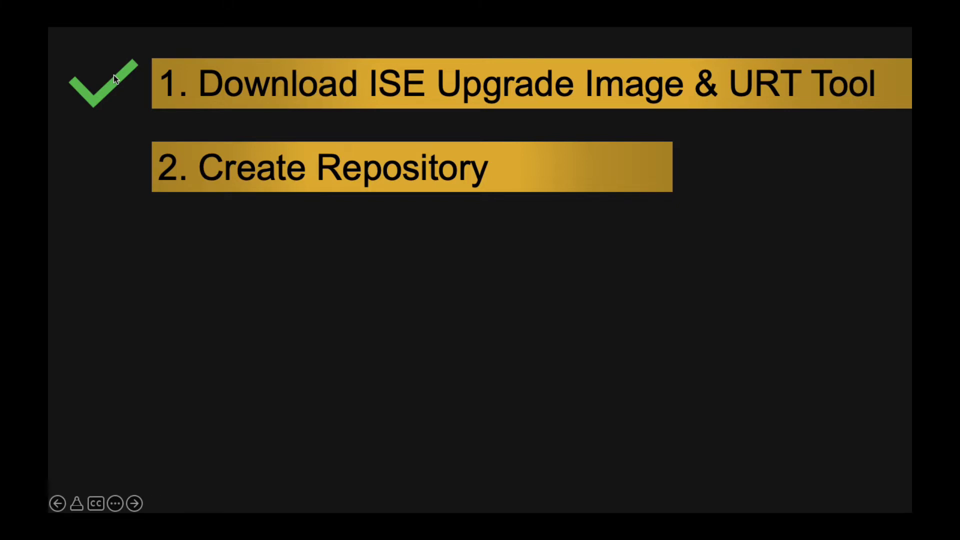
# Step: Tick Create Repository on the slide, reveal step 3, then exit the slideshow
pyautogui.click(113, 74)
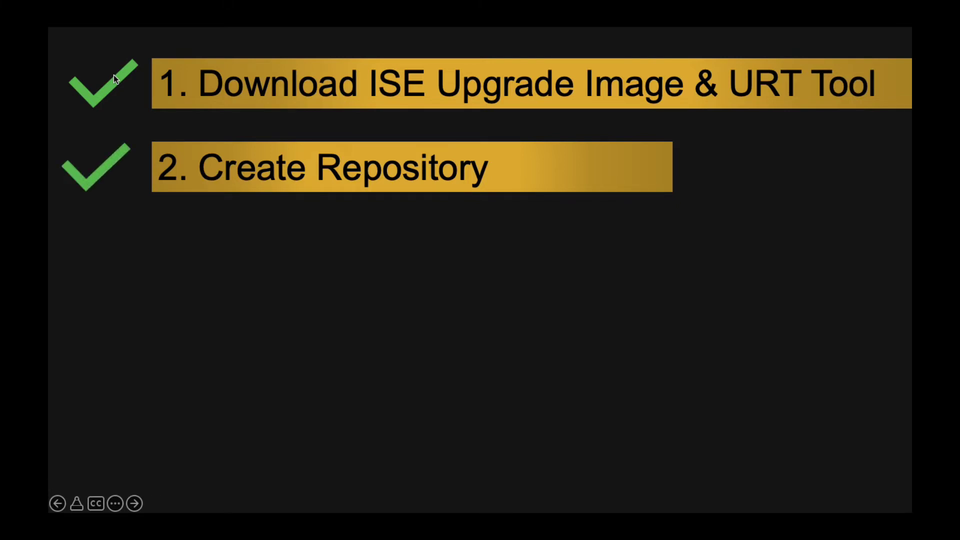
pyautogui.click(113, 74)
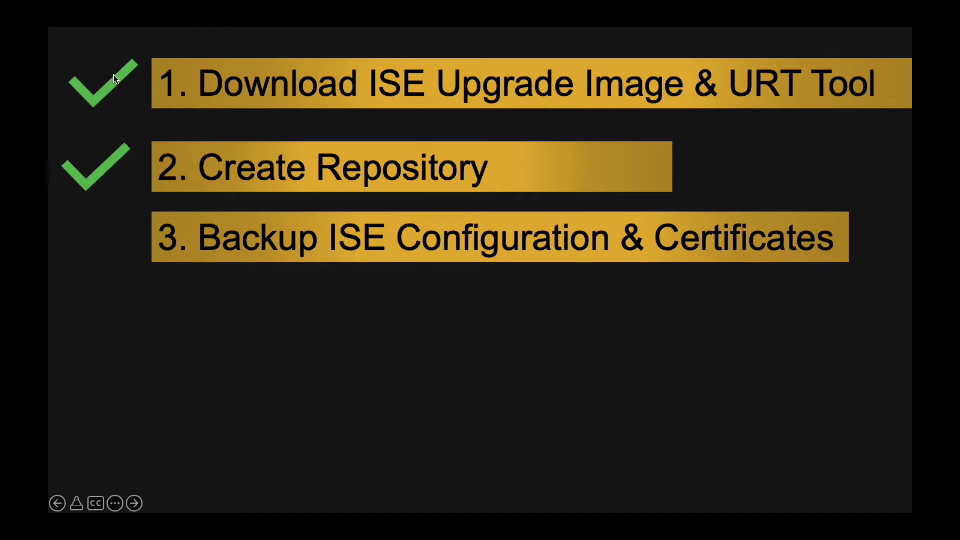
pyautogui.click(113, 74)
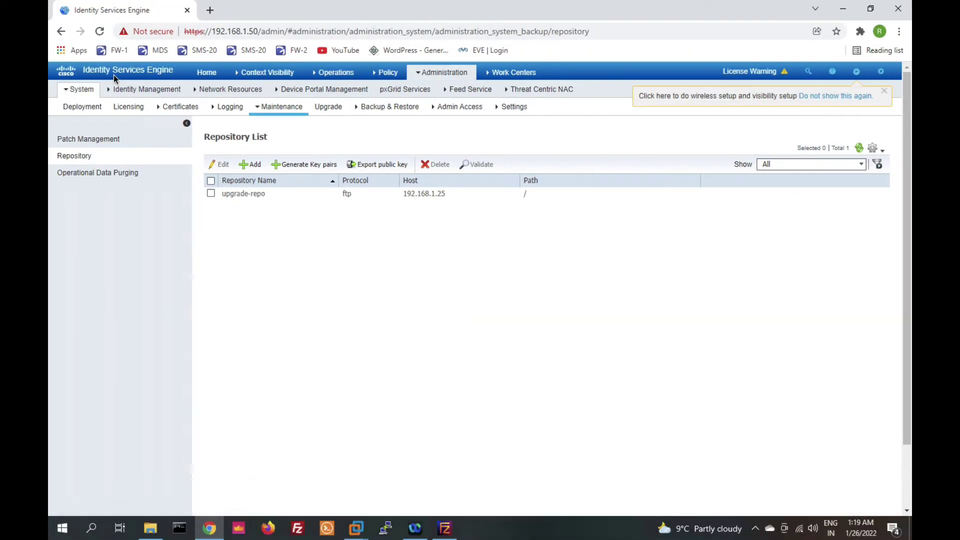
# Step: Go to Administration > System > Backup & Restore and select Configuration Data Backup
pyautogui.click(431, 78)
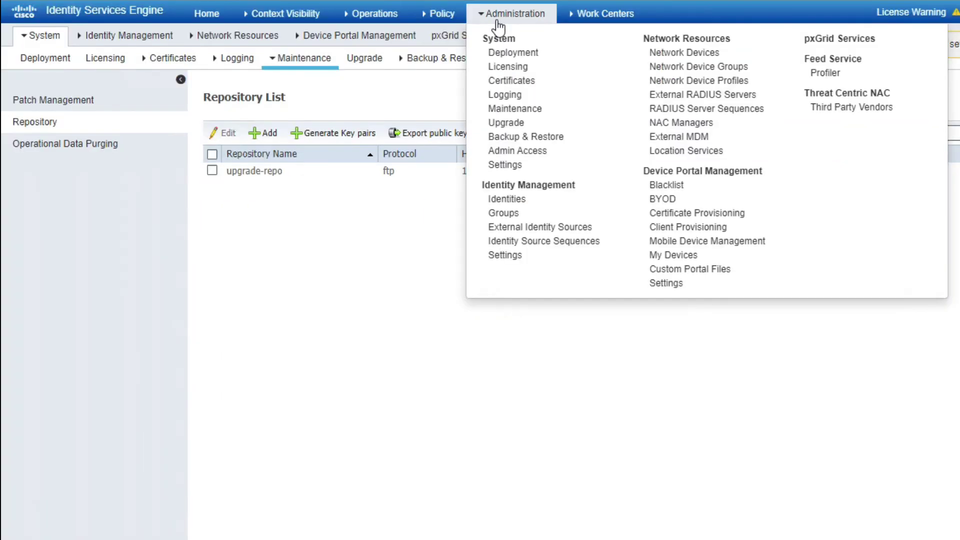
pyautogui.click(519, 134)
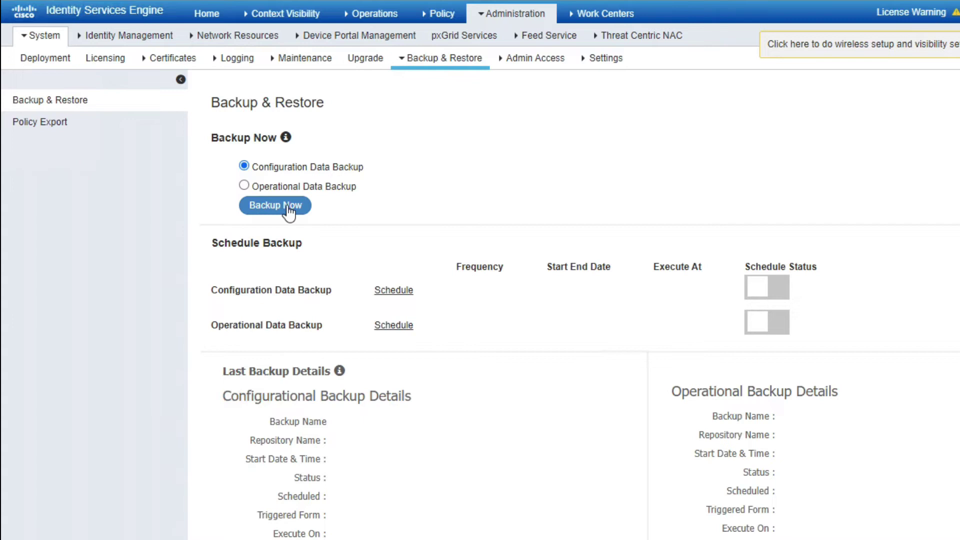
pyautogui.click(245, 166)
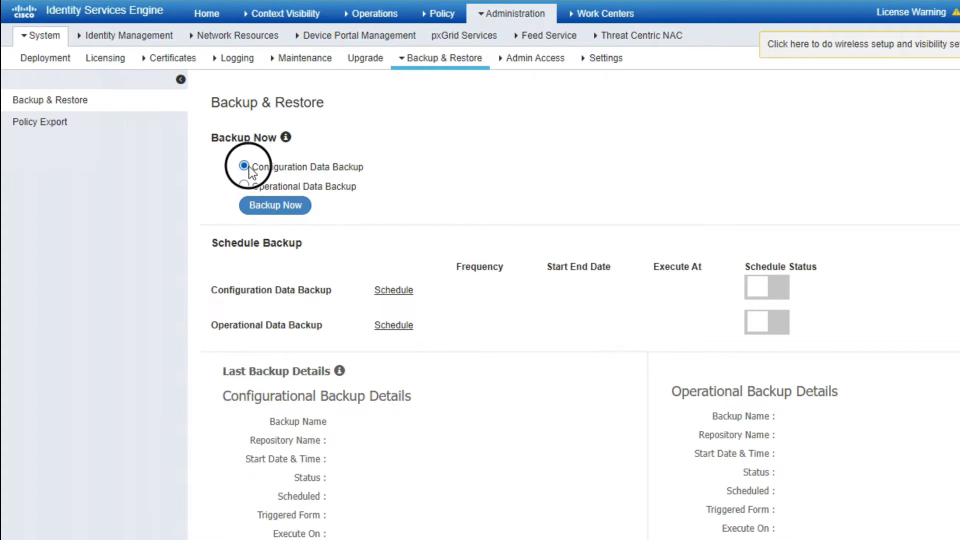
pyautogui.moveTo(252, 186); pyautogui.dragTo(341, 186)
pyautogui.click(429, 185)
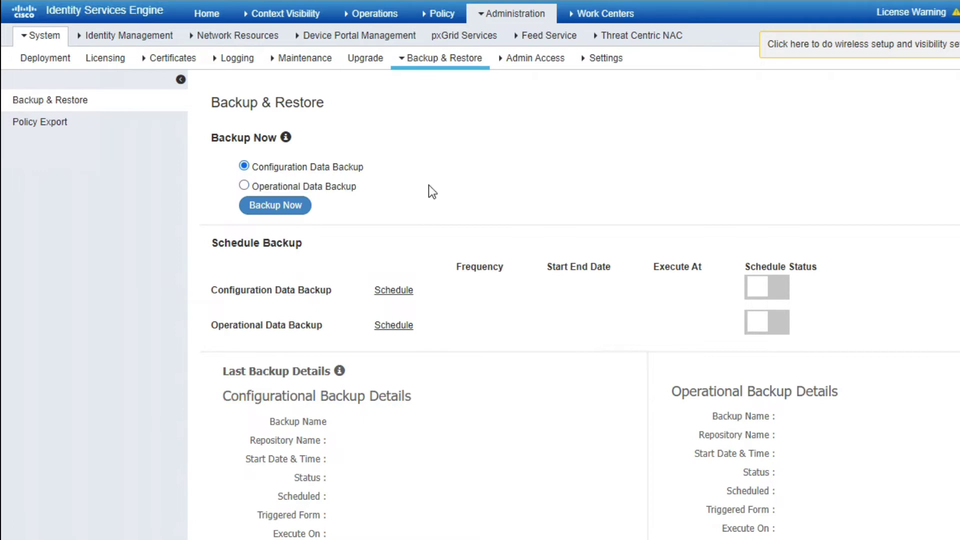
# Step: Back up configuration data as Config-Backup-25-JAN-22 to upgrade-repo with a confirmed encryption key
pyautogui.click(288, 212)
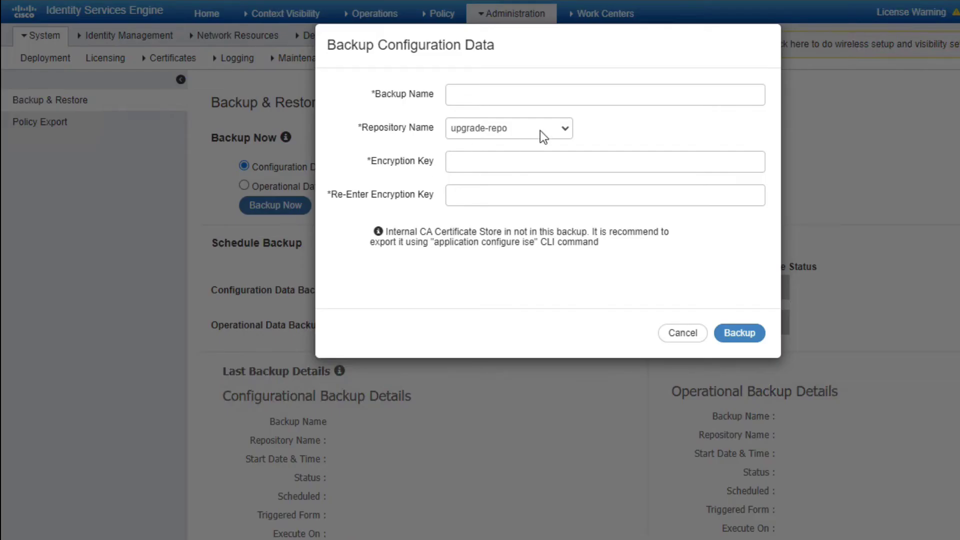
pyautogui.click(524, 99)
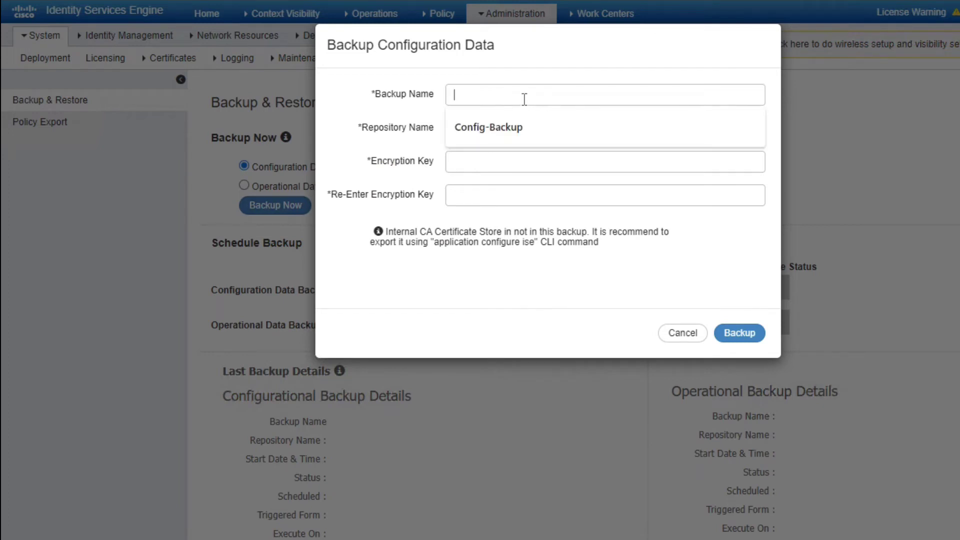
pyautogui.click(518, 127)
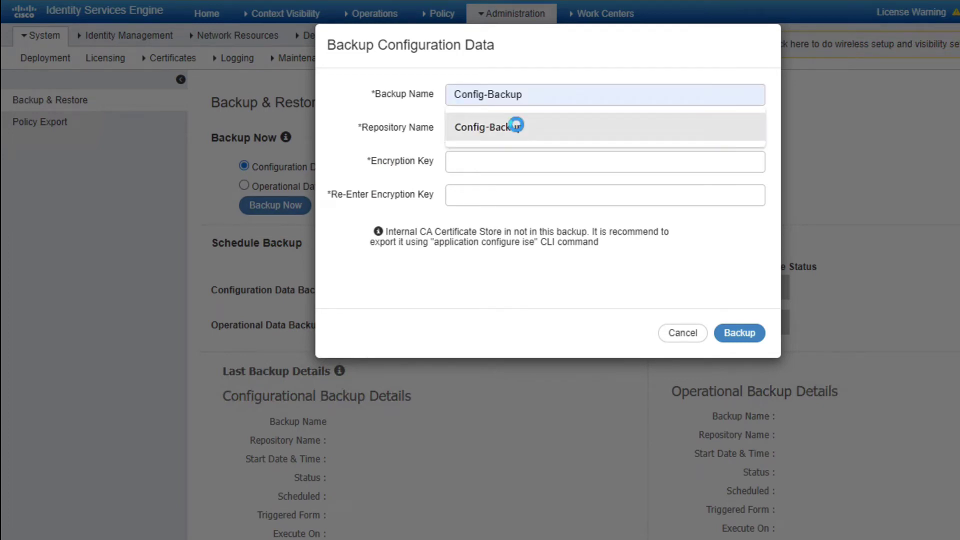
pyautogui.write('-22')
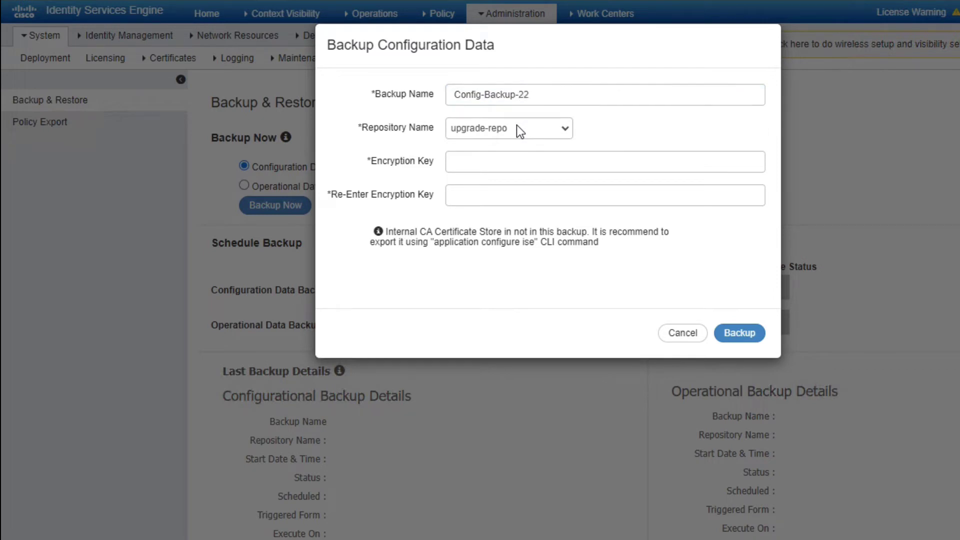
pyautogui.write('5-JAN')
pyautogui.write('-22')
pyautogui.click(510, 129)
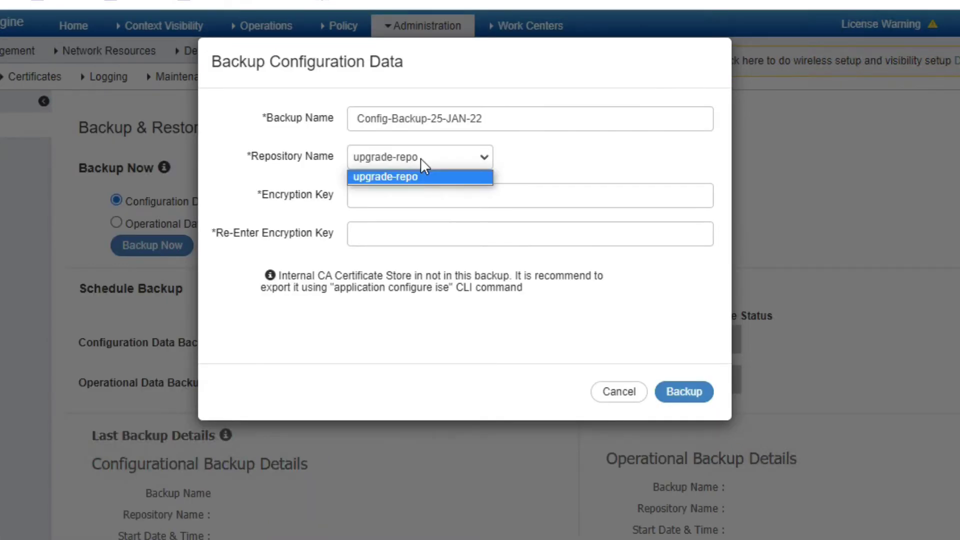
pyautogui.click(422, 163)
pyautogui.click(408, 198)
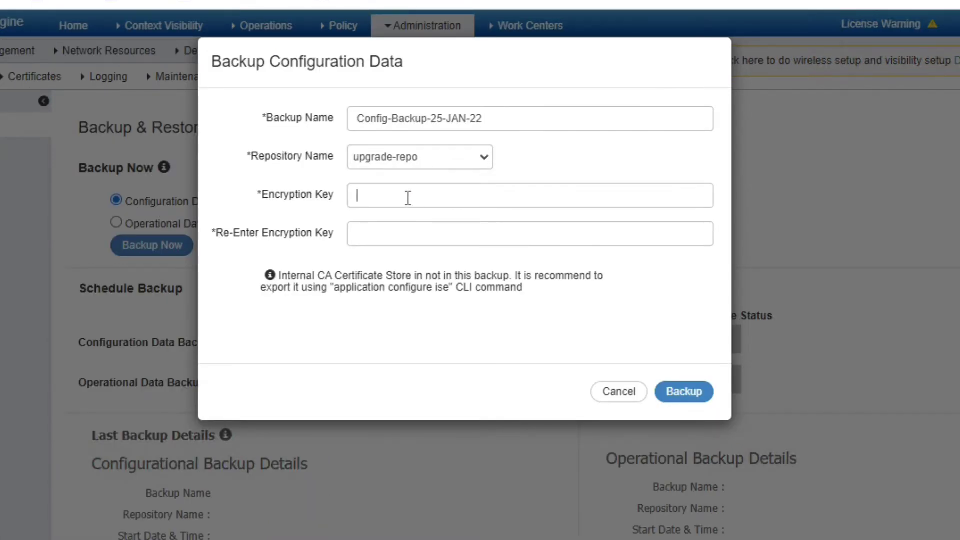
pyautogui.press('Tab')
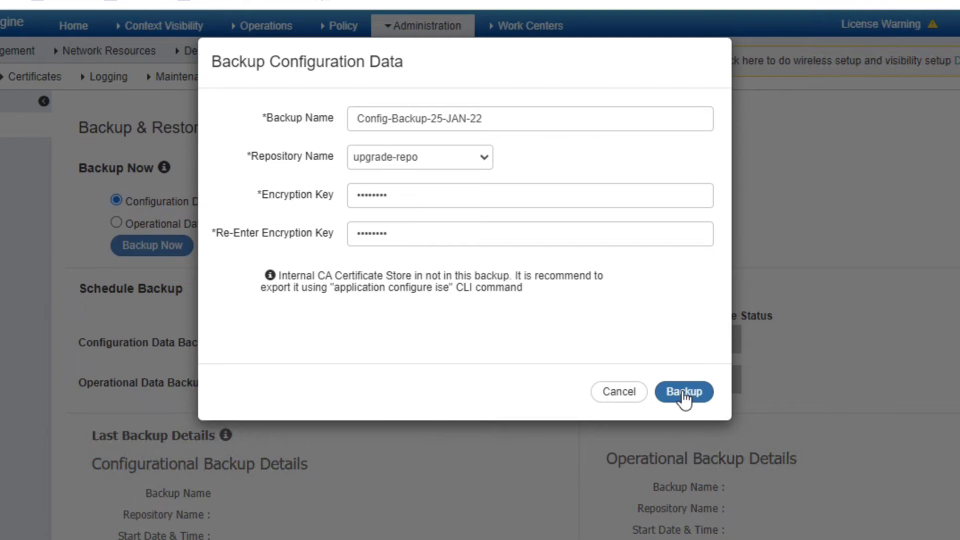
pyautogui.click(683, 393)
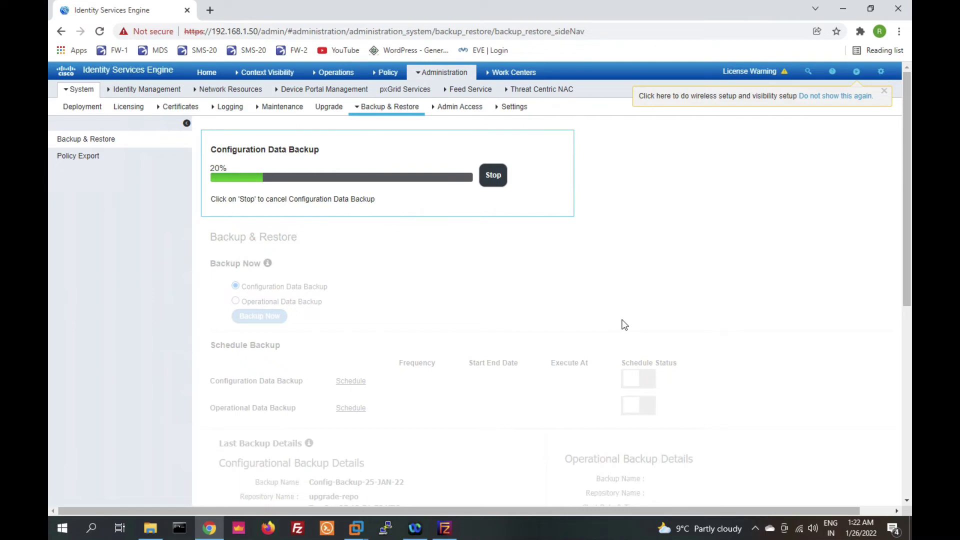
# Step: Choose Operational Data Backup as the Backup Now type on the Backup & Restore page
pyautogui.scroll(-5, 650, 322)
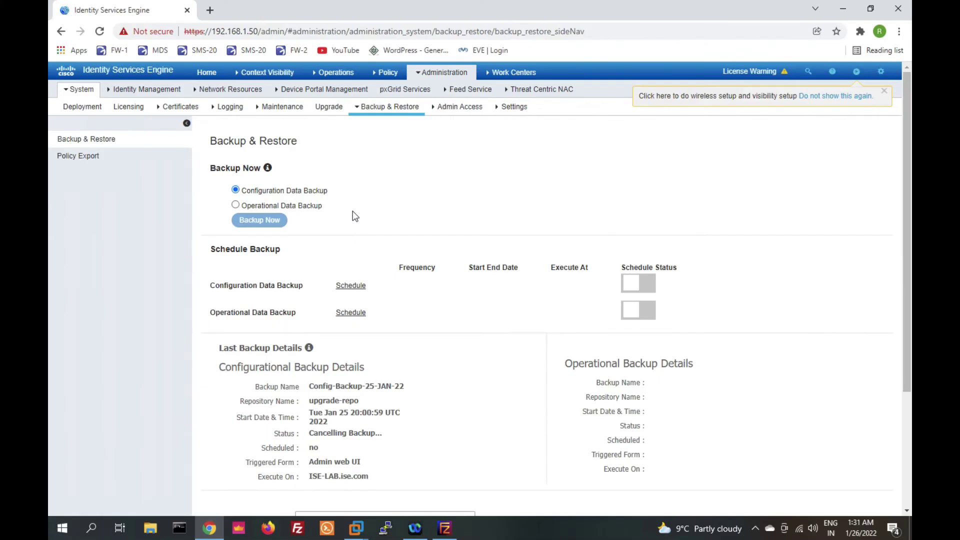
pyautogui.click(236, 206)
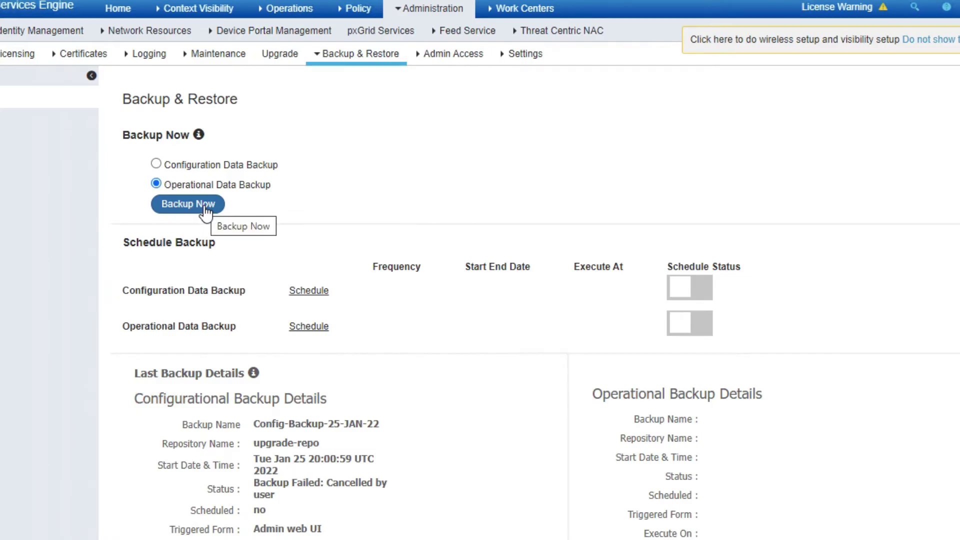
# Step: Run an operational backup named 'Operation-backup' to upgrade-repo, protected with an encryption key
pyautogui.click(270, 219)
pyautogui.click(403, 100)
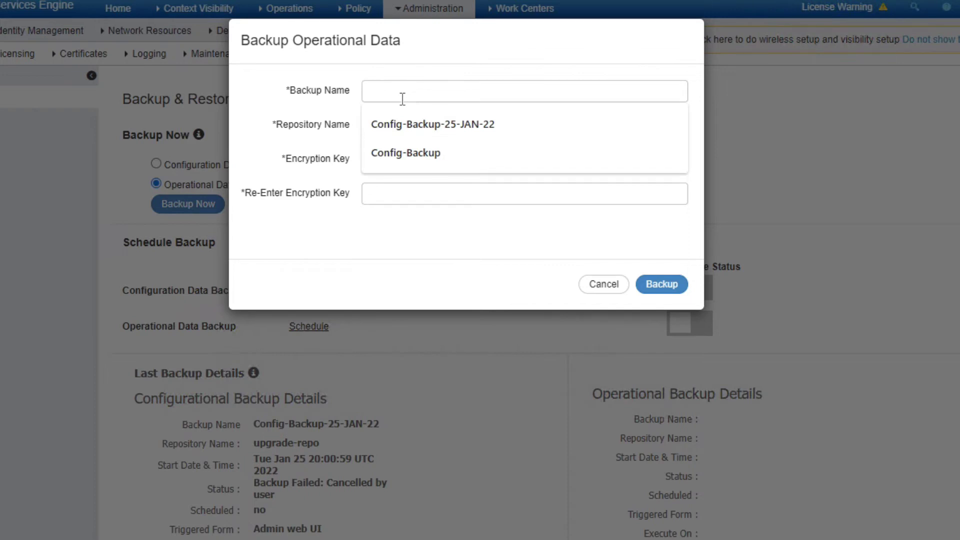
pyautogui.write('Operation')
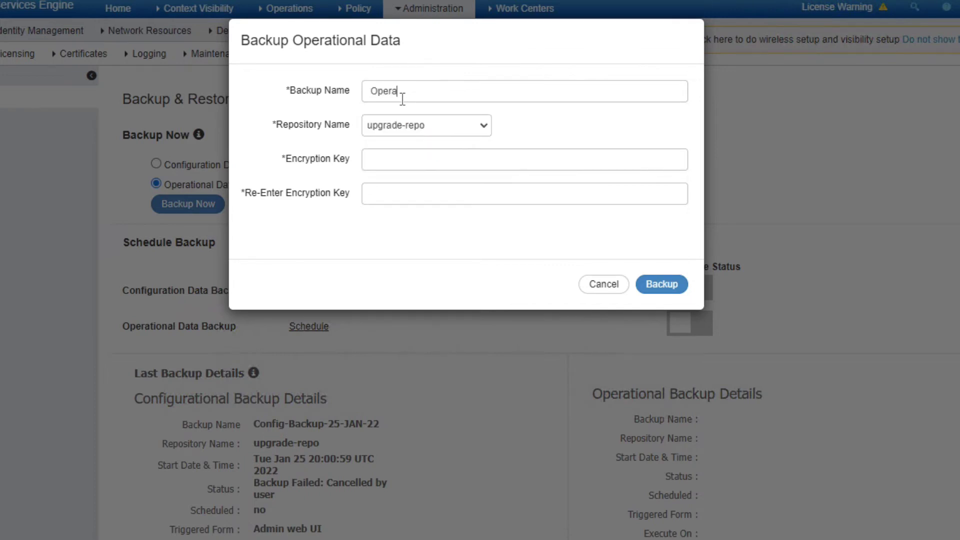
pyautogui.write('-backup')
pyautogui.click(413, 155)
pyautogui.click(421, 127)
pyautogui.click(418, 158)
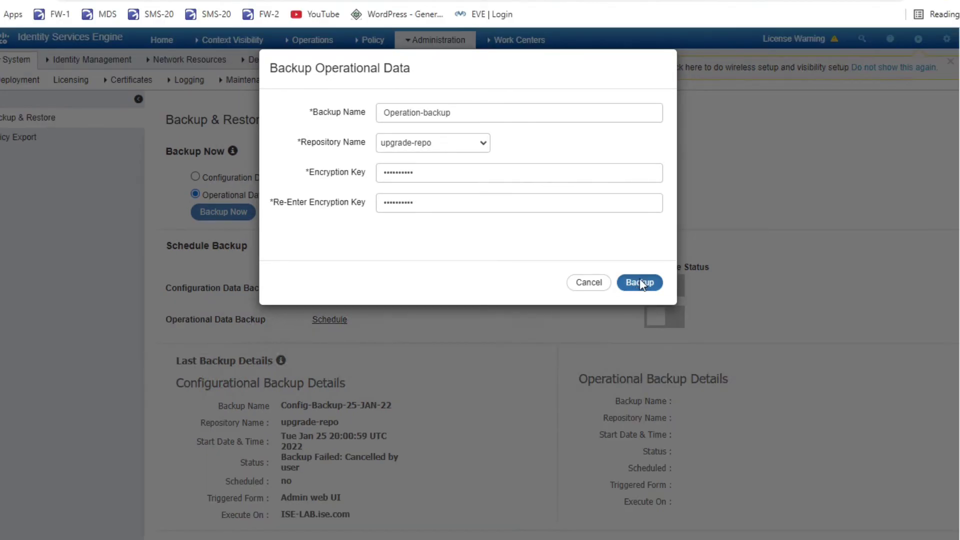
pyautogui.click(640, 282)
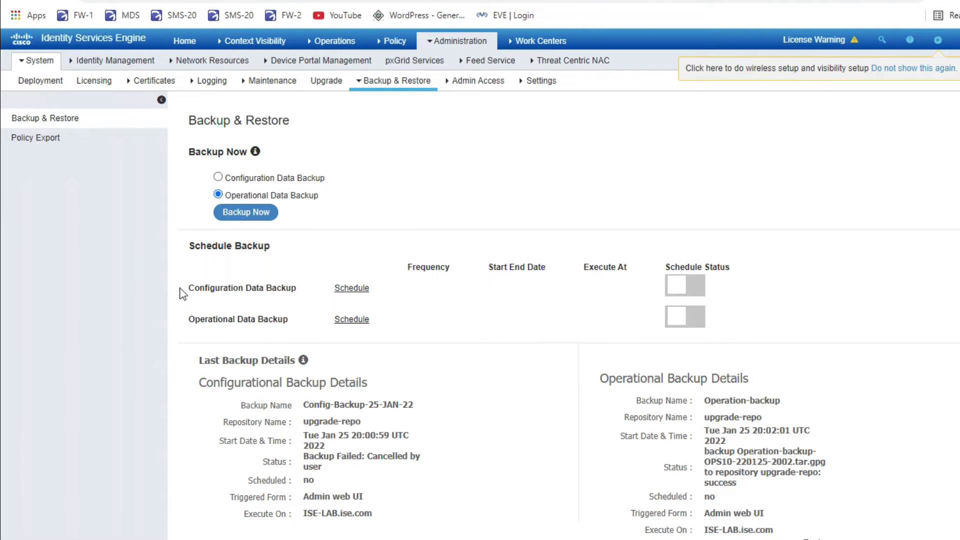
# Step: Select the ISE Messaging Service system certificate and bring up its certificate-only export dialog
pyautogui.click(165, 88)
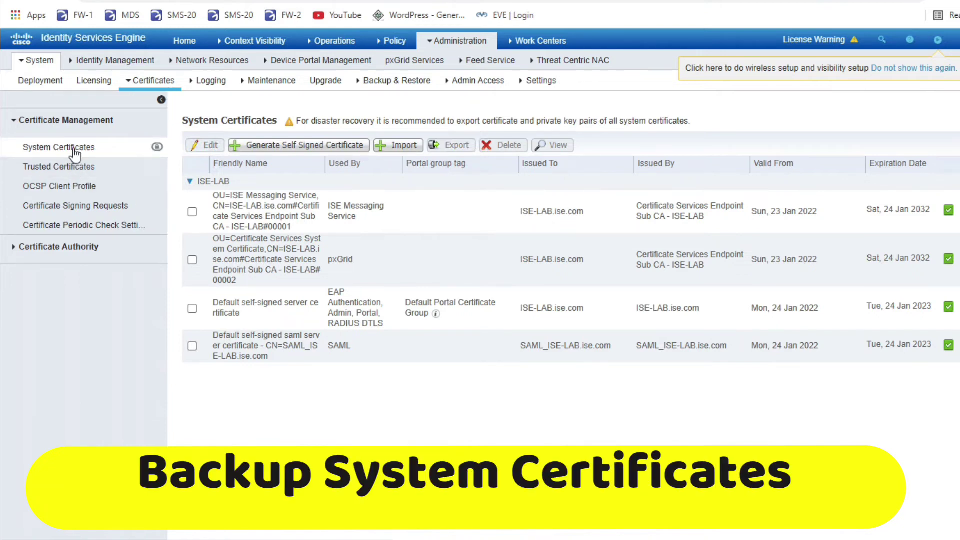
pyautogui.click(192, 212)
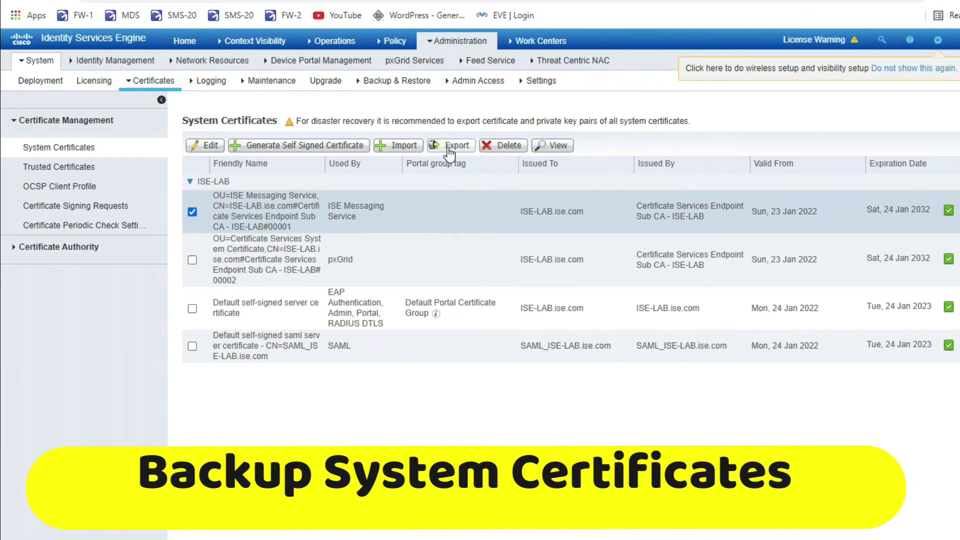
pyautogui.click(449, 146)
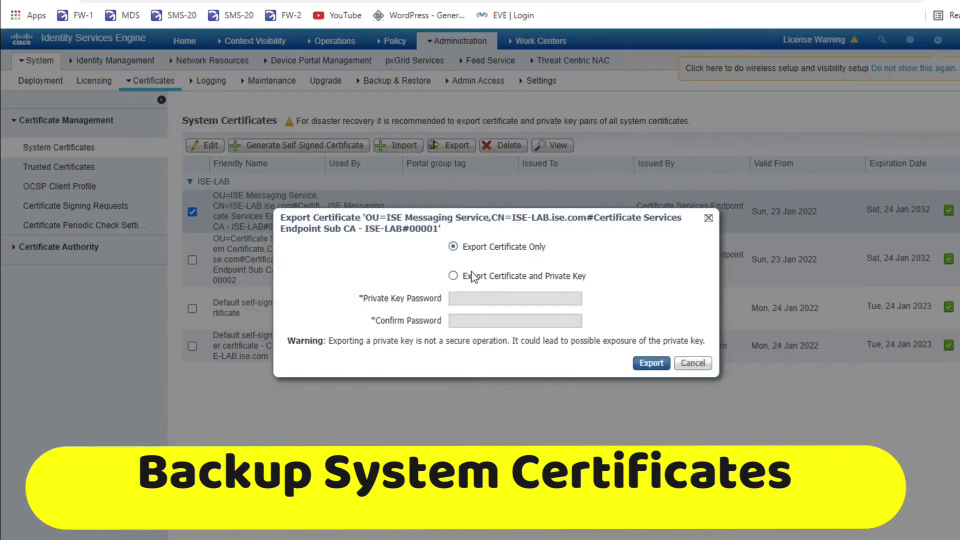
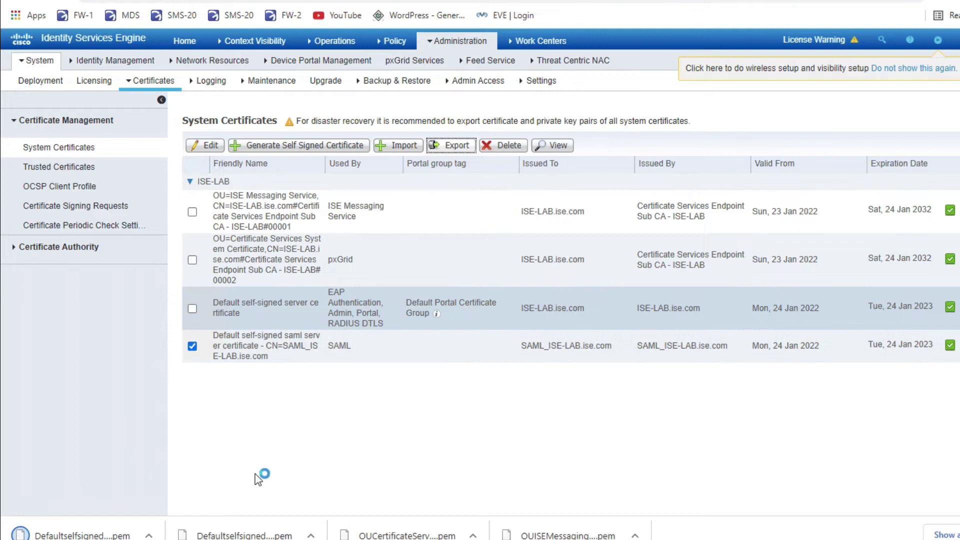
# Step: Show the Trusted Certificates list and scroll through the node's trusted CA certificates
pyautogui.click(84, 170)
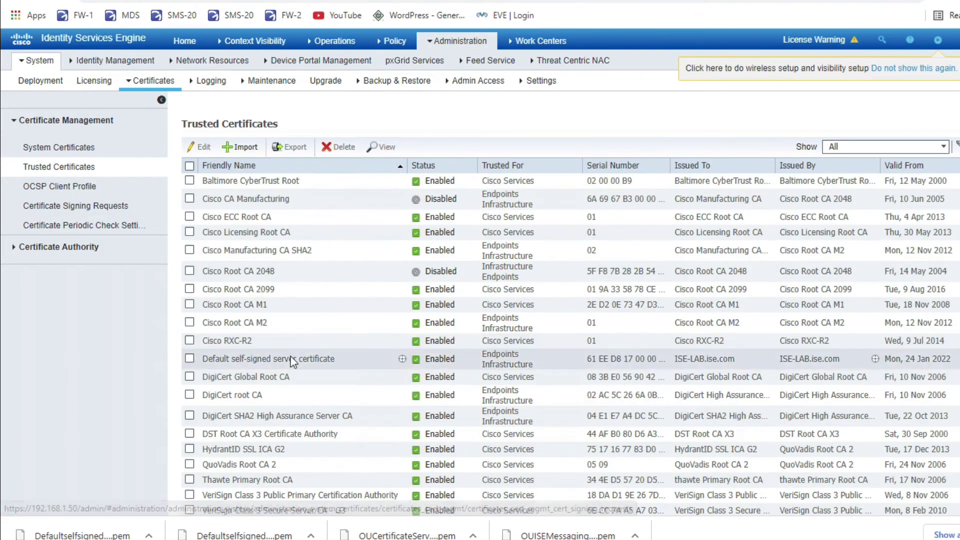
pyautogui.scroll(-3, 291, 359)
pyautogui.scroll(3, 292, 361)
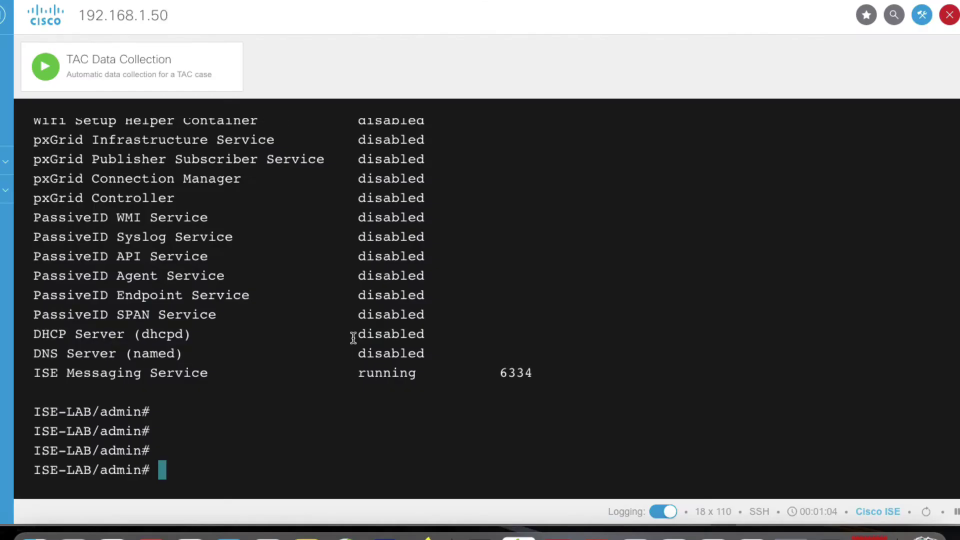
# Step: List the contents of upgrade-repo with 'show repository upgrade-repo'
pyautogui.press('Return')
pyautogui.press('Return')
pyautogui.press('Return')
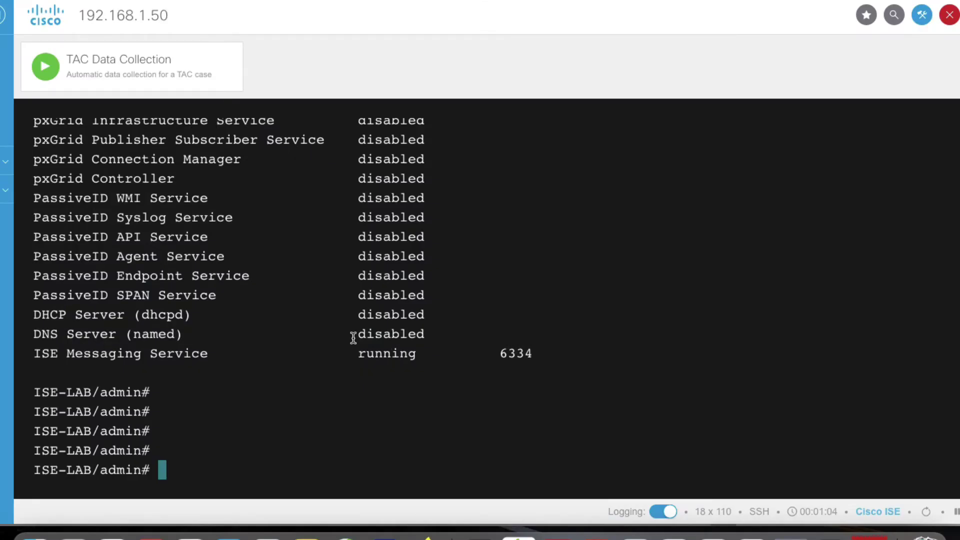
pyautogui.write('show')
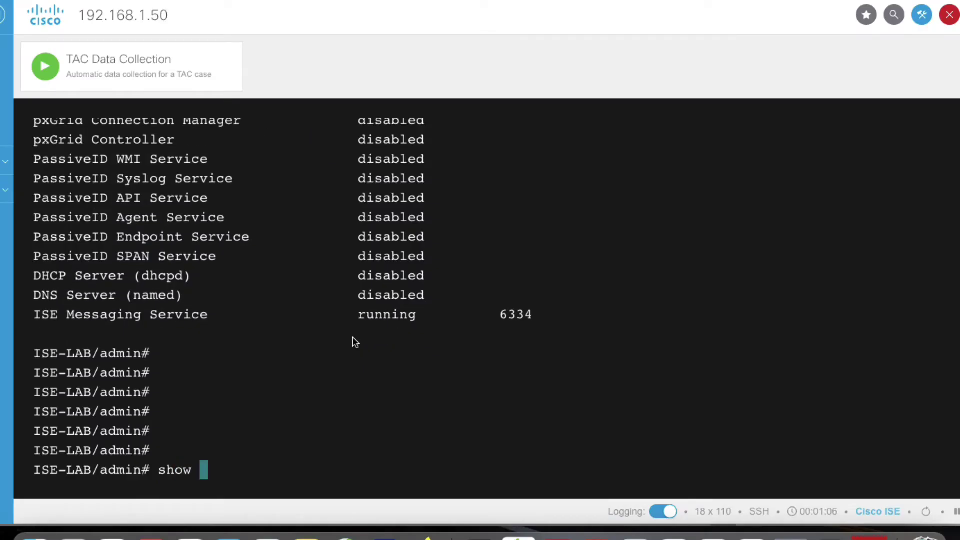
pyautogui.write(' repository ')
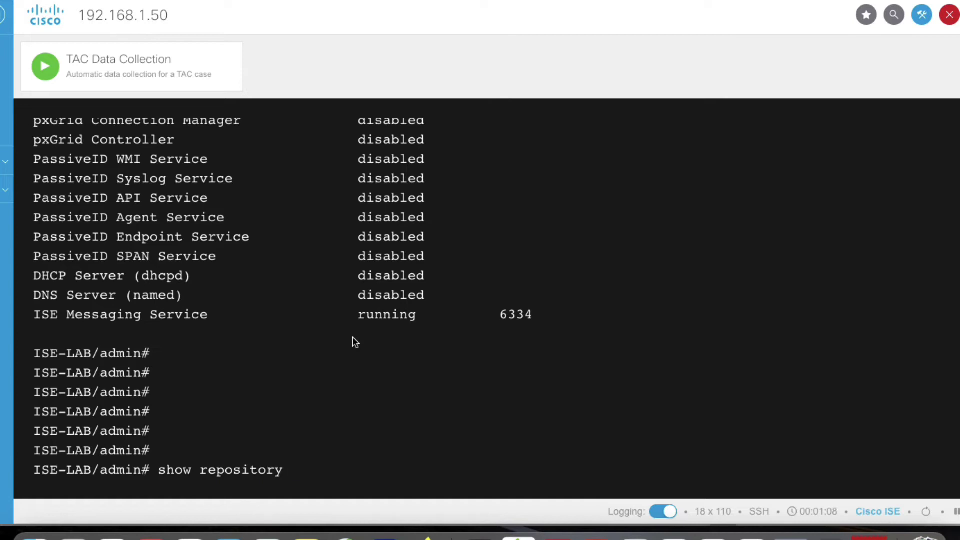
pyautogui.write('upg')
pyautogui.write('rade-r')
pyautogui.write('epo')
pyautogui.press('Return')
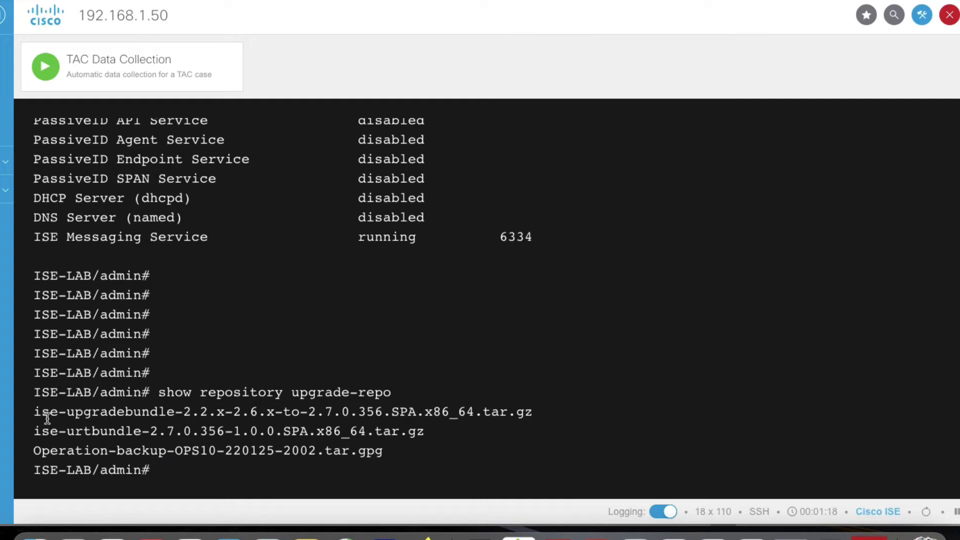
# Step: Highlight the upgrade and URT bundle file names, then begin typing 'application install'
pyautogui.moveTo(36, 432); pyautogui.dragTo(249, 432)
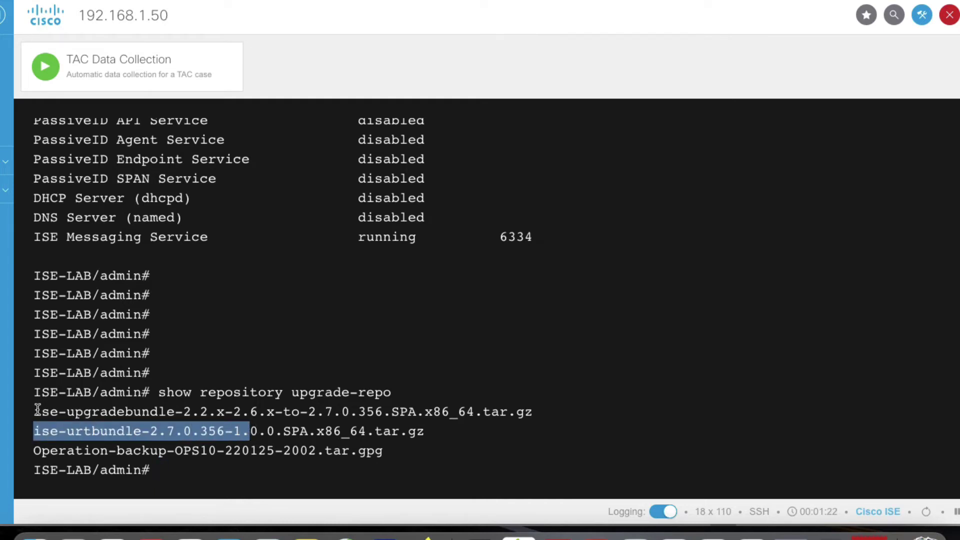
pyautogui.moveTo(34, 411); pyautogui.dragTo(190, 413)
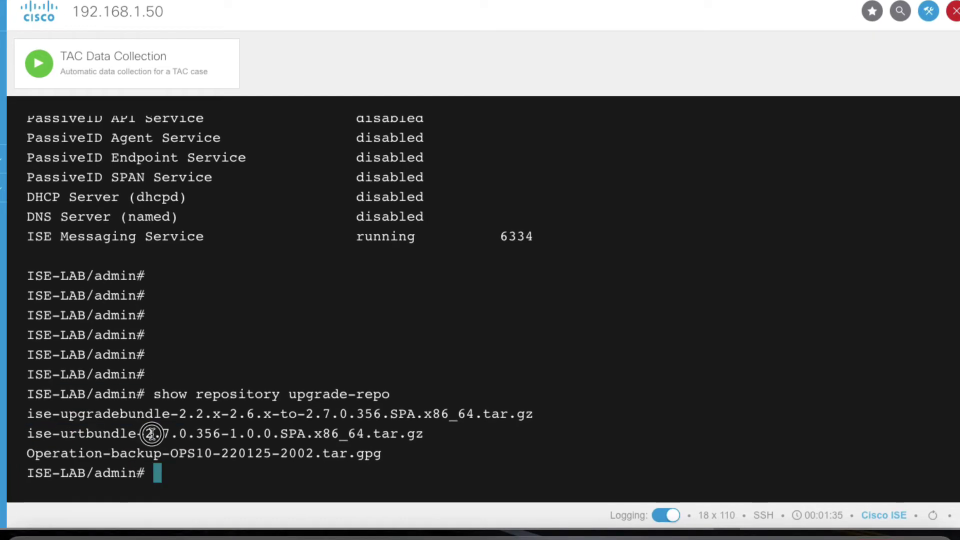
pyautogui.moveTo(33, 431); pyautogui.dragTo(158, 431)
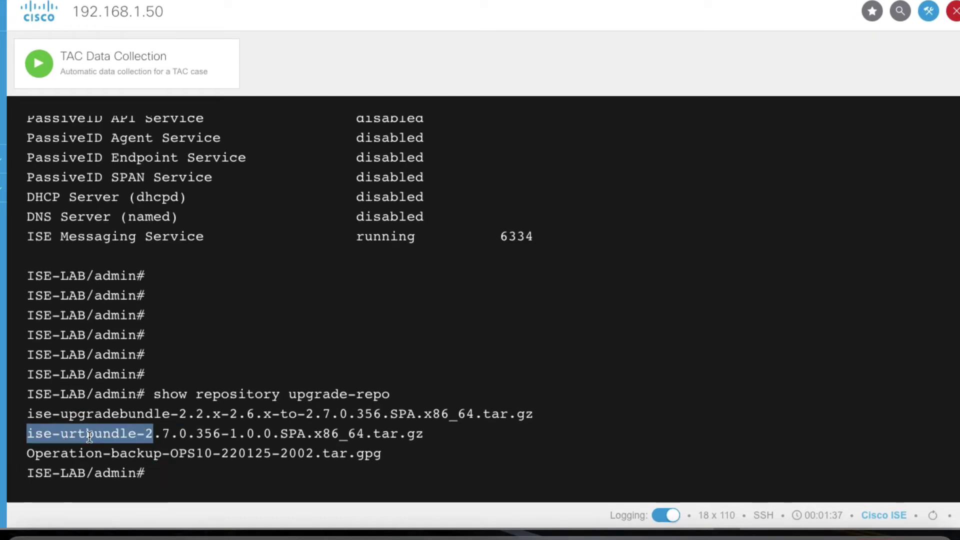
pyautogui.click(88, 436)
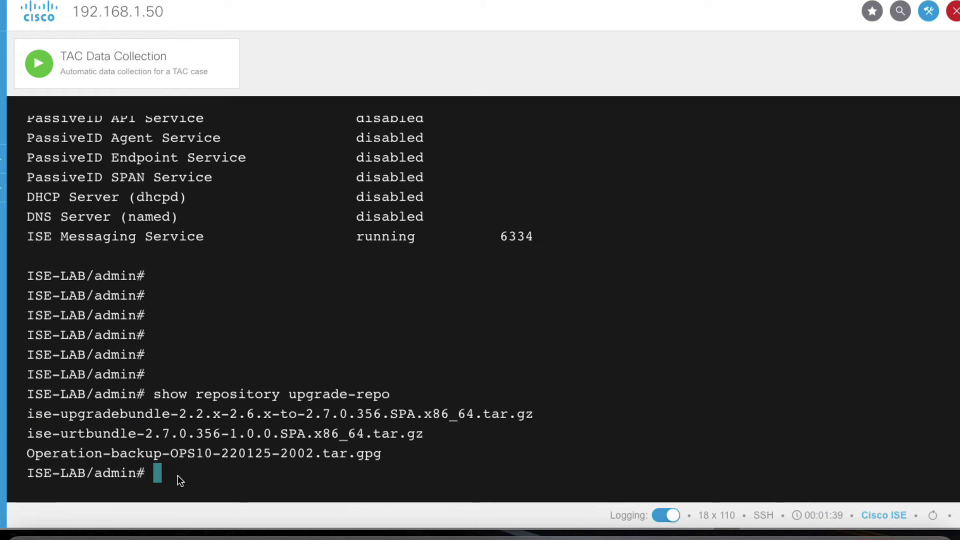
pyautogui.write('application install')
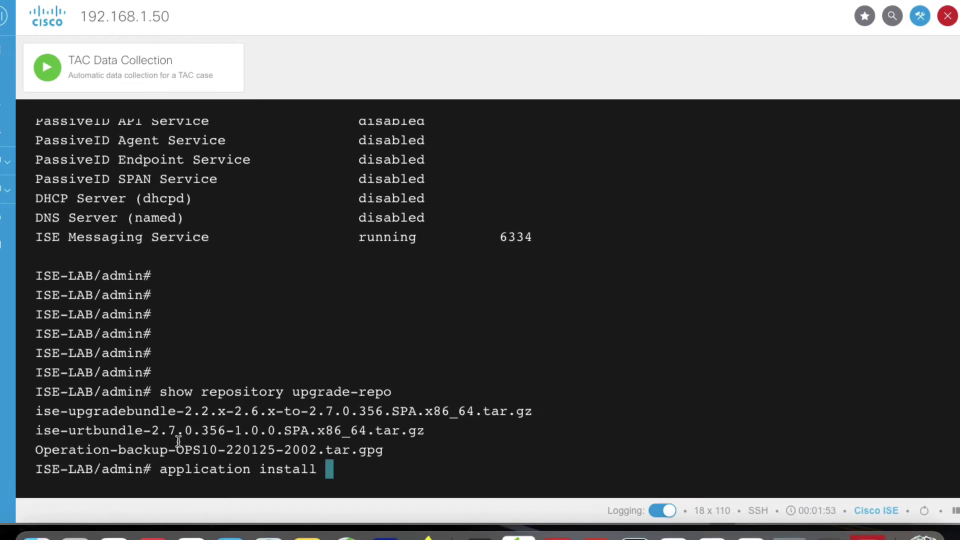
# Step: Install the URT bundle from upgrade-repo, answering 'yes' to save the running configuration
pyautogui.moveTo(36, 430); pyautogui.dragTo(407, 429)
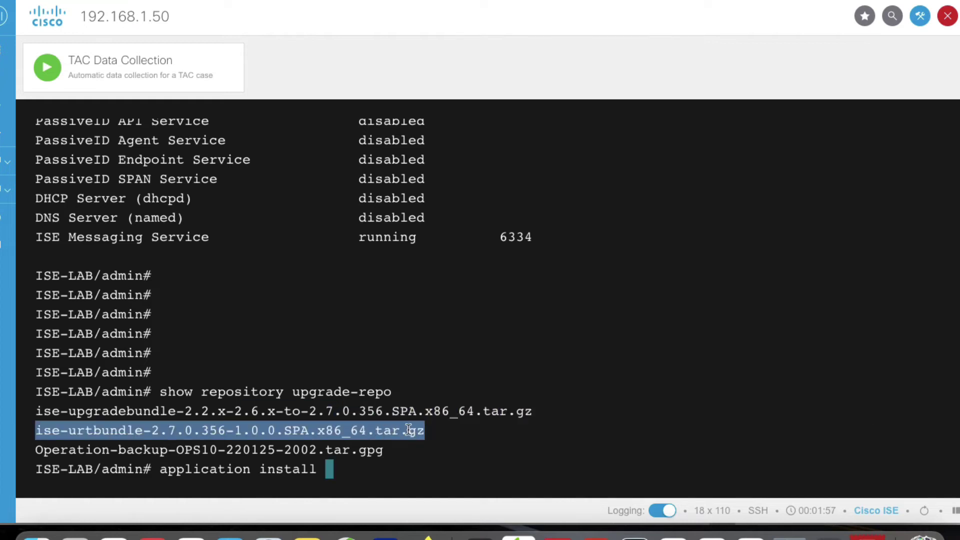
pyautogui.rightClick(408, 430)
pyautogui.click(425, 453)
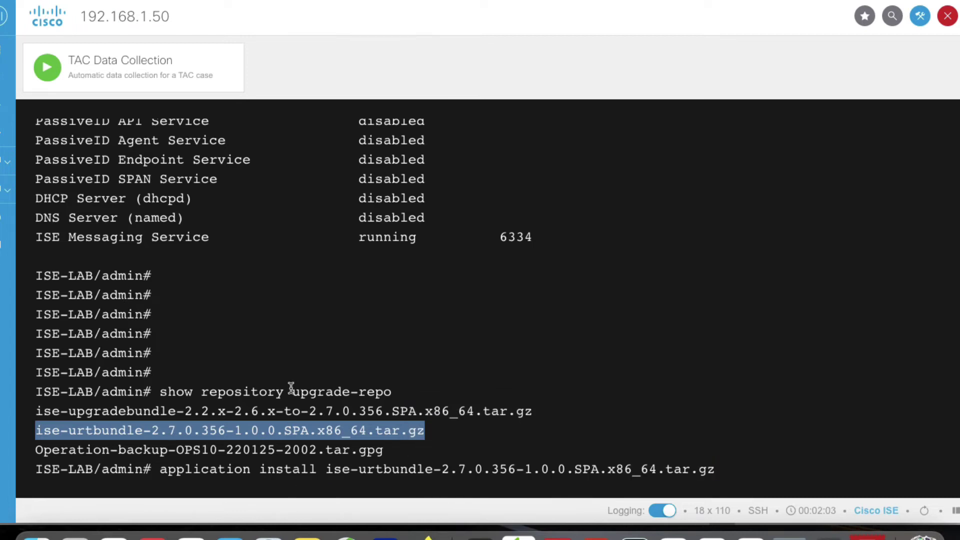
pyautogui.moveTo(292, 391); pyautogui.dragTo(379, 391)
pyautogui.rightClick(380, 391)
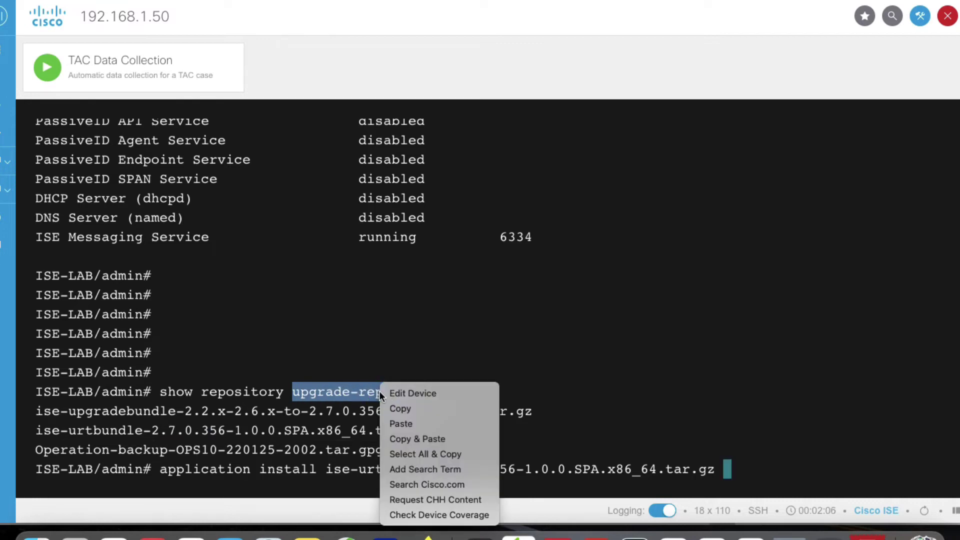
pyautogui.click(407, 433)
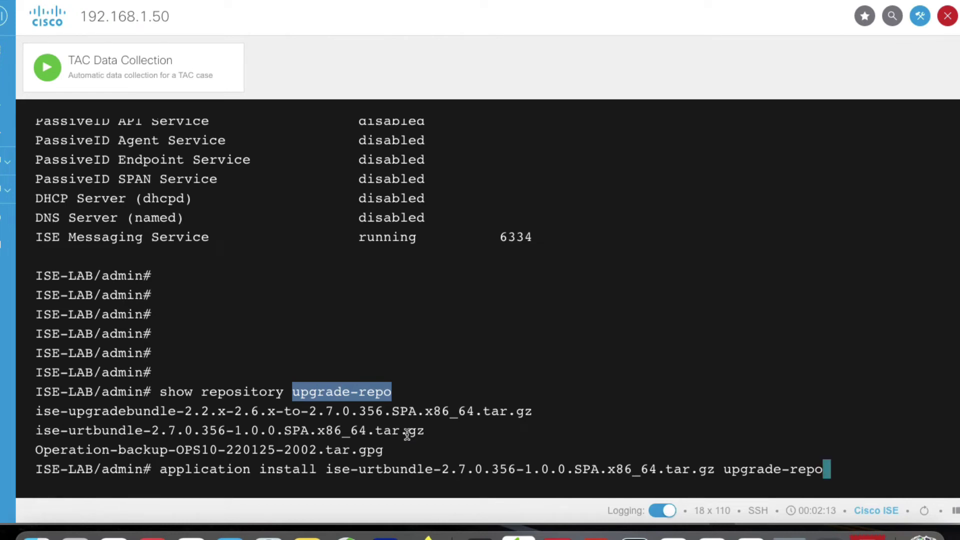
pyautogui.press('Return')
pyautogui.write('yes/no) [yes] ? yes')
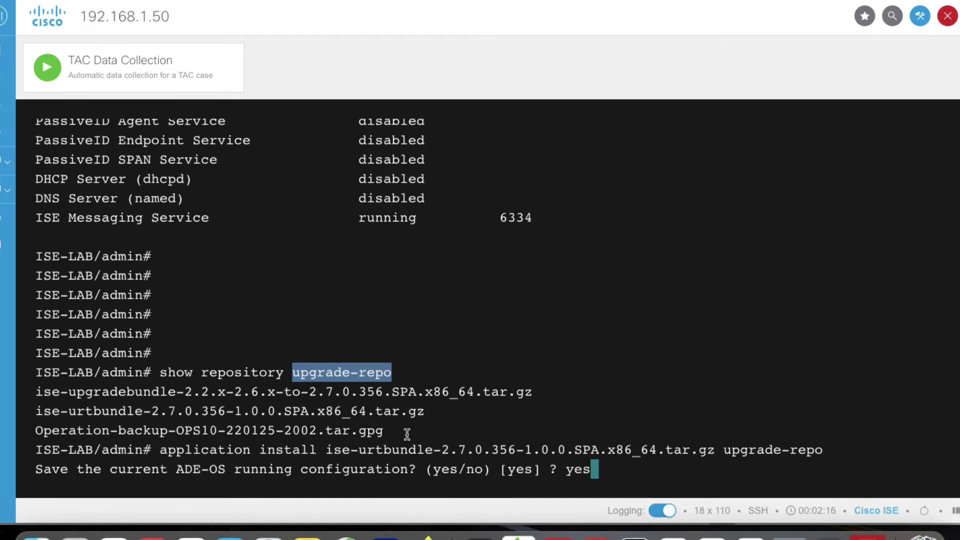
pyautogui.press('Return')
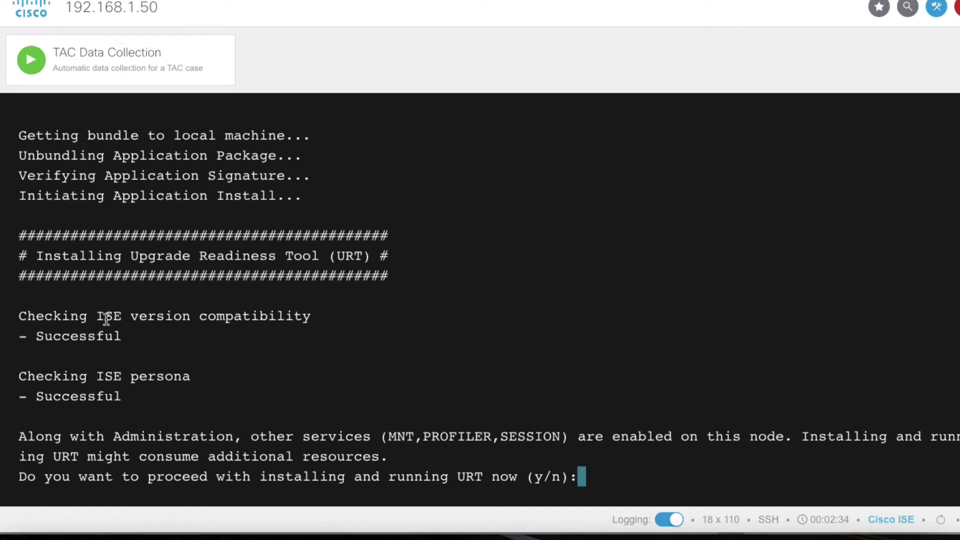
# Step: Review the version and persona checks, then answer 'y' to run URT and accept the 804-day-old version
pyautogui.moveTo(21, 318); pyautogui.dragTo(310, 328)
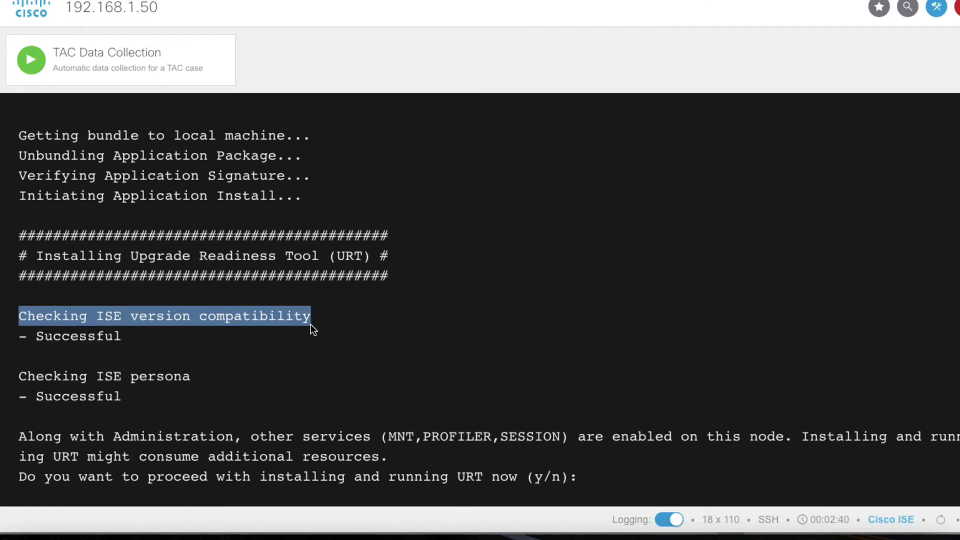
pyautogui.moveTo(23, 378); pyautogui.dragTo(209, 382)
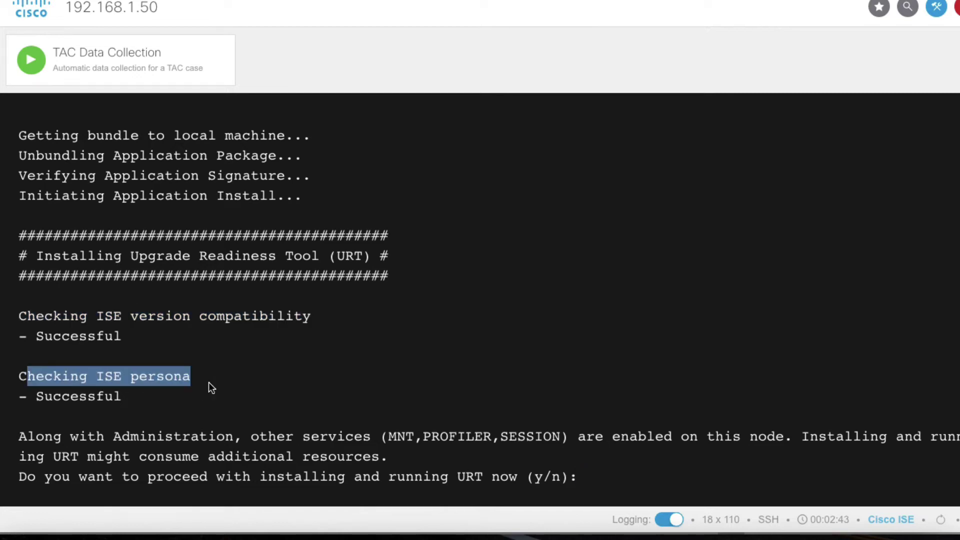
pyautogui.click(354, 425)
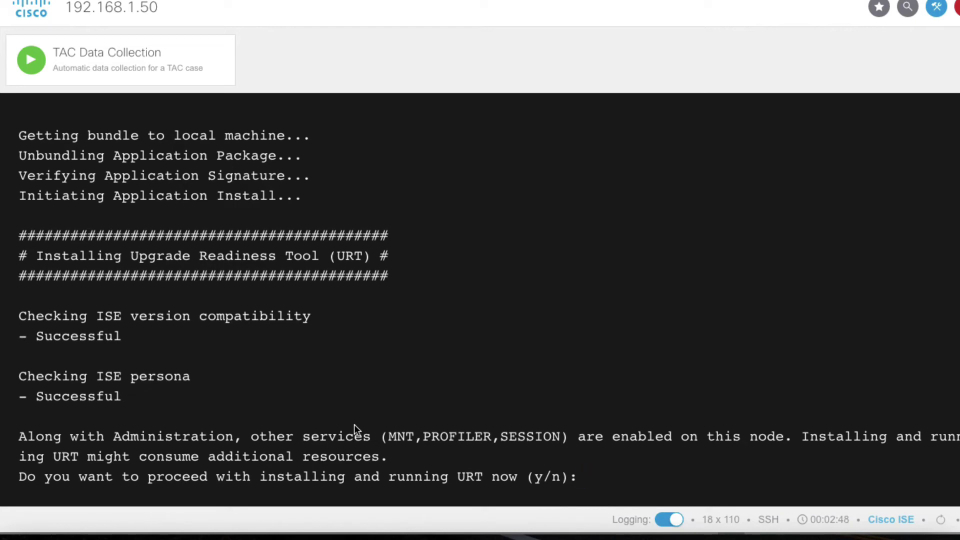
pyautogui.write('y')
pyautogui.press('Return')
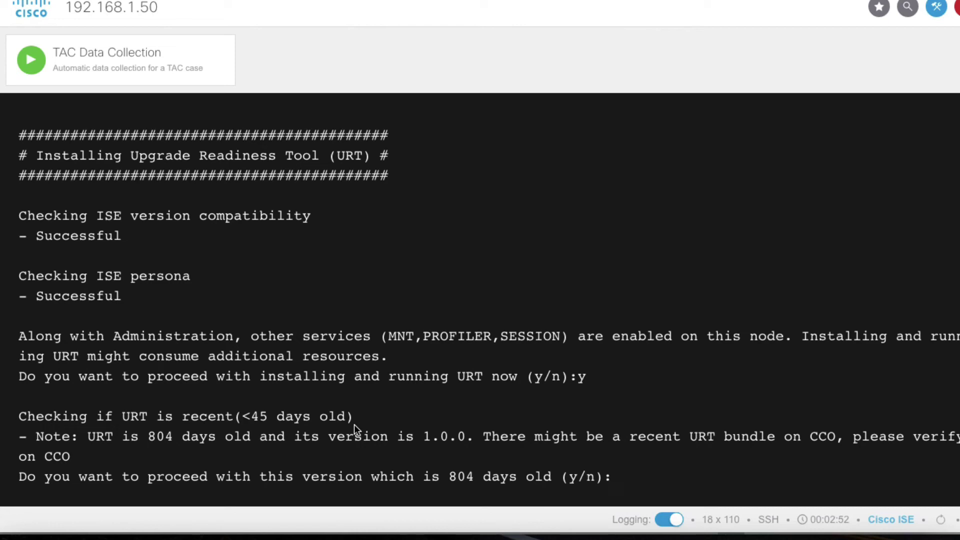
pyautogui.write('y')
pyautogui.press('Return')
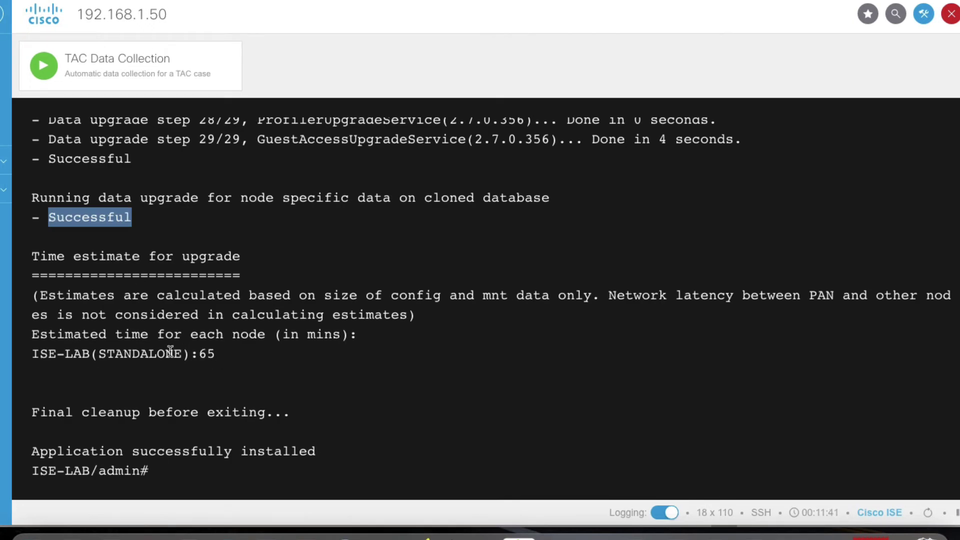
pyautogui.click(199, 354)
pyautogui.moveTo(198, 354); pyautogui.dragTo(214, 356)
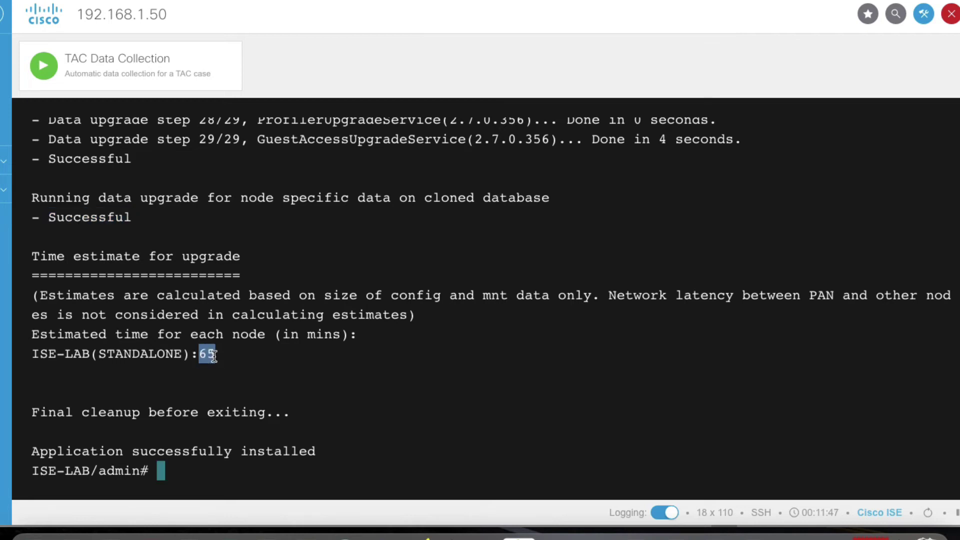
pyautogui.moveTo(31, 334); pyautogui.dragTo(349, 336)
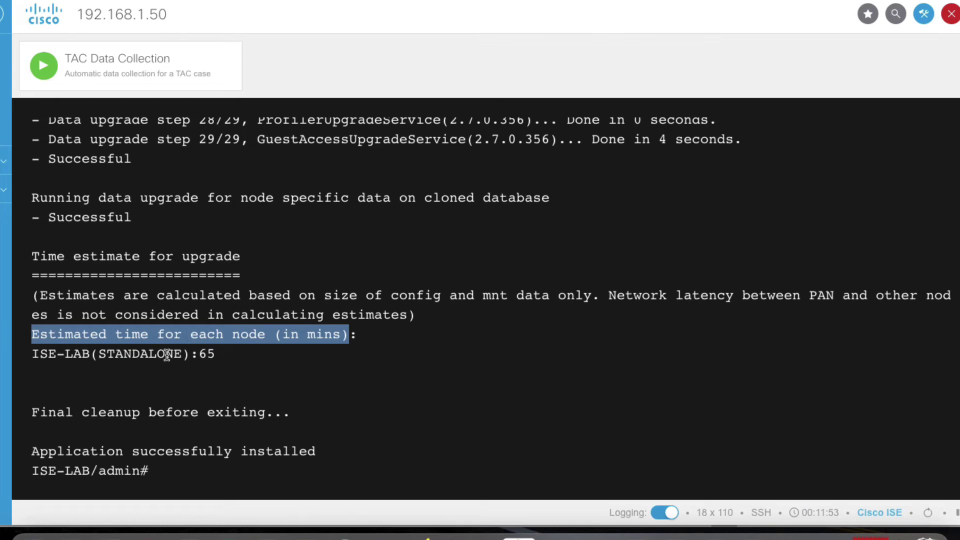
pyautogui.moveTo(166, 354); pyautogui.dragTo(253, 361)
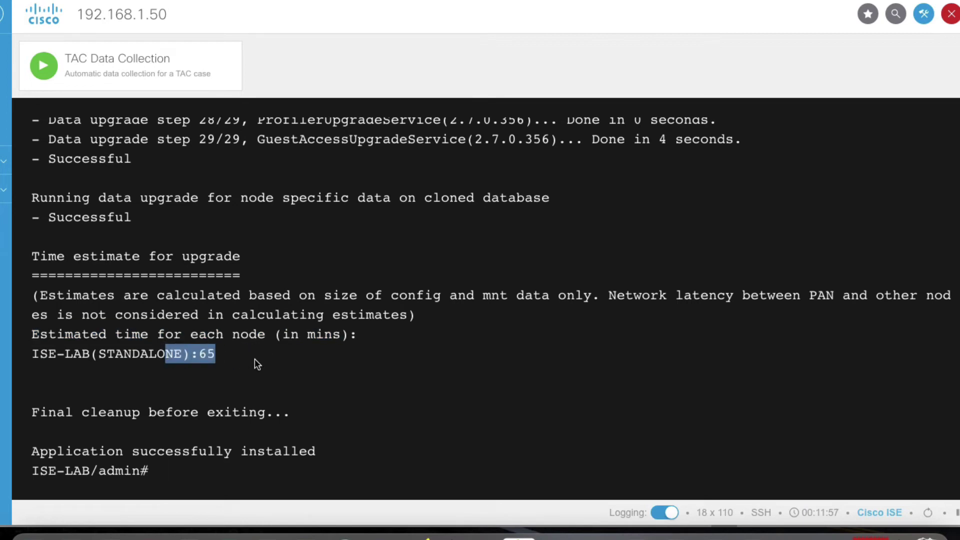
pyautogui.moveTo(32, 452); pyautogui.dragTo(321, 452)
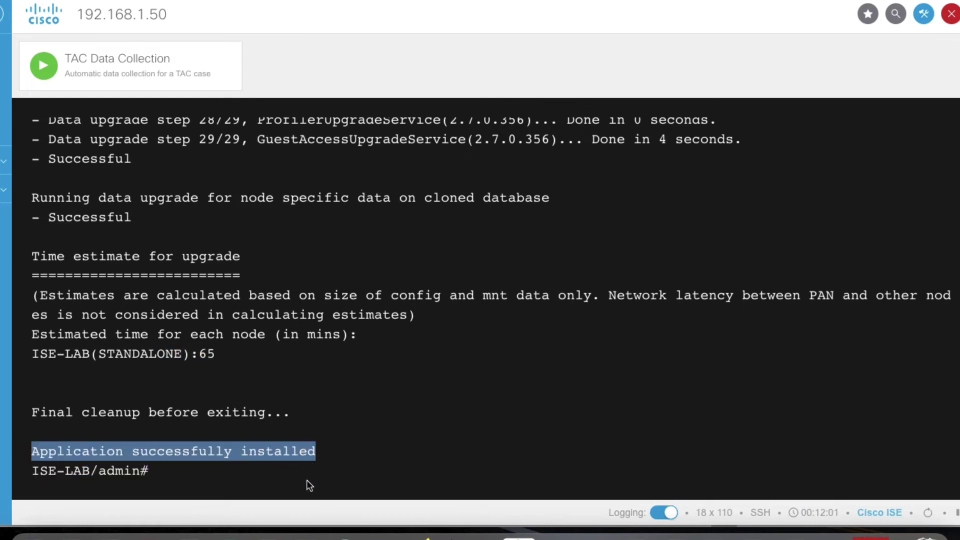
pyautogui.press('Return')
pyautogui.press('Return')
pyautogui.press('Return')
pyautogui.press('Return')
pyautogui.press('Return')
pyautogui.press('Return')
pyautogui.press('Return')
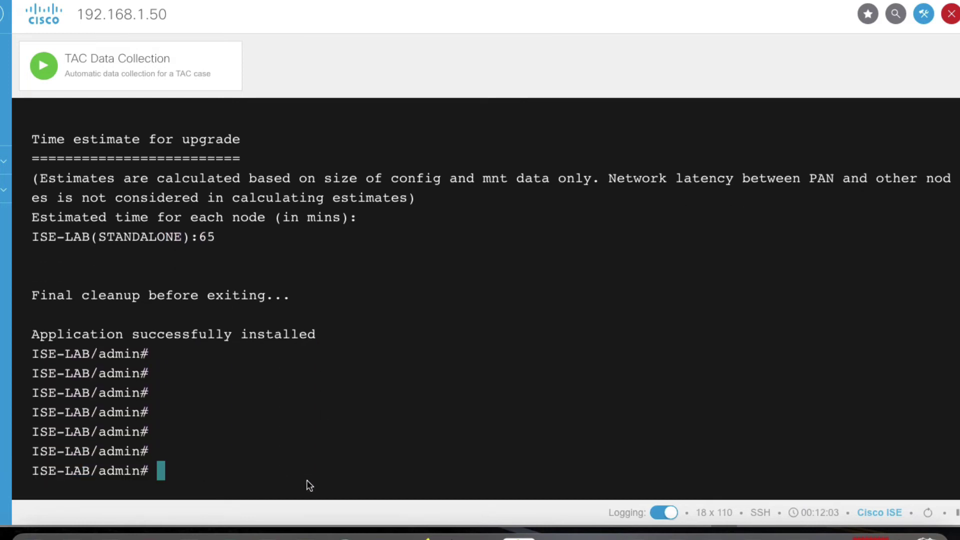
# Step: Rerun 'show repository upgrade-repo' to list the upgrade bundle, URT bundle and backup again
pyautogui.hotkey('ctrl', 'v')
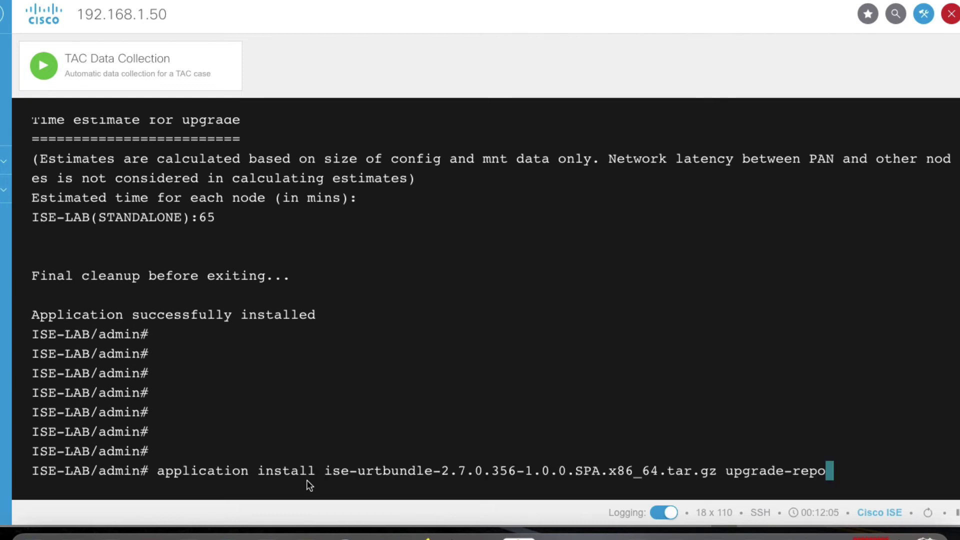
pyautogui.press('Up')
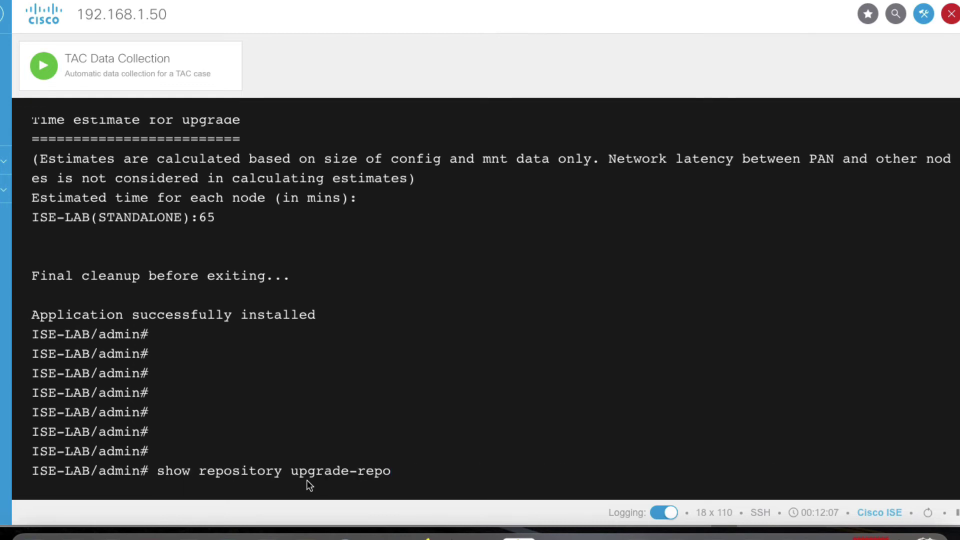
pyautogui.press('Return')
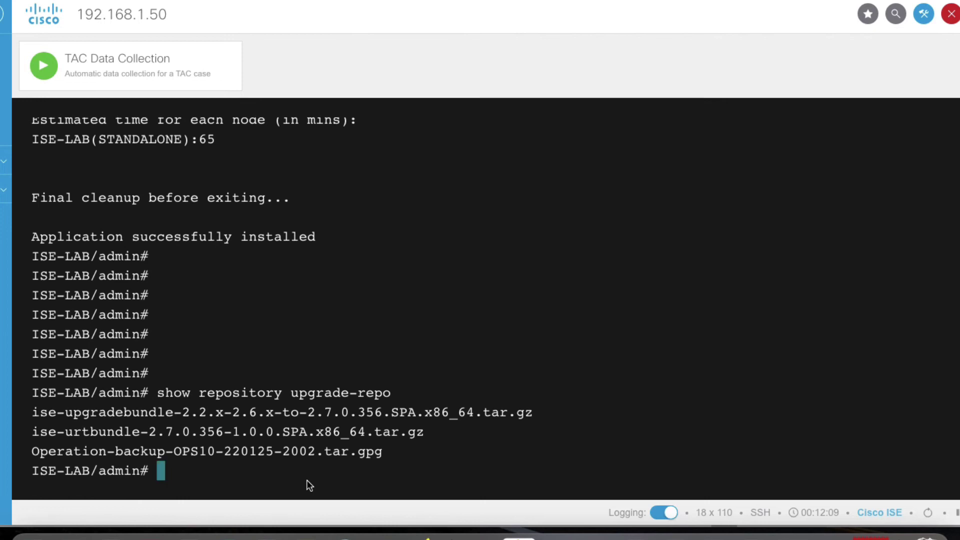
pyautogui.press('Return')
pyautogui.press('Return')
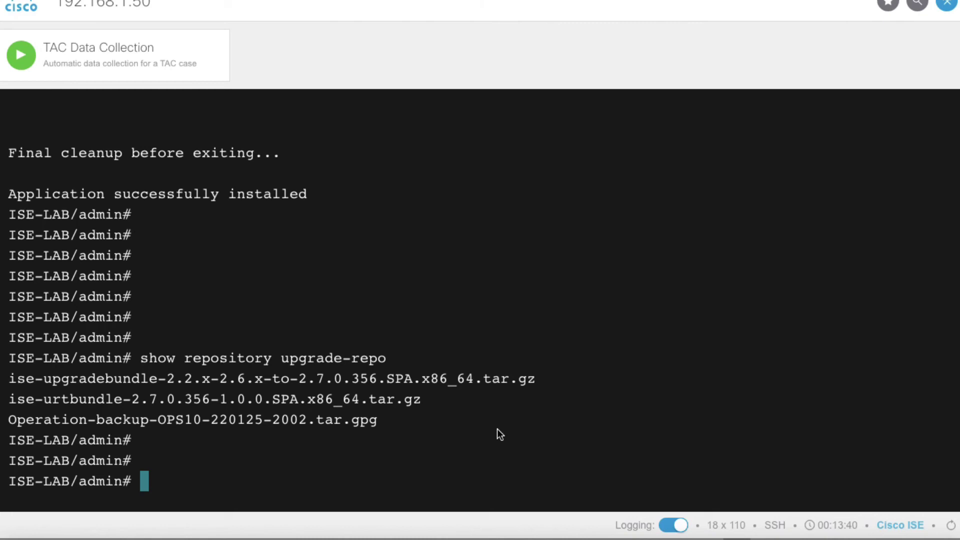
# Step: Run 'application upgrade prepare' with the 2.7.0.356 upgrade bundle file name and upgrade-repo
pyautogui.write('application')
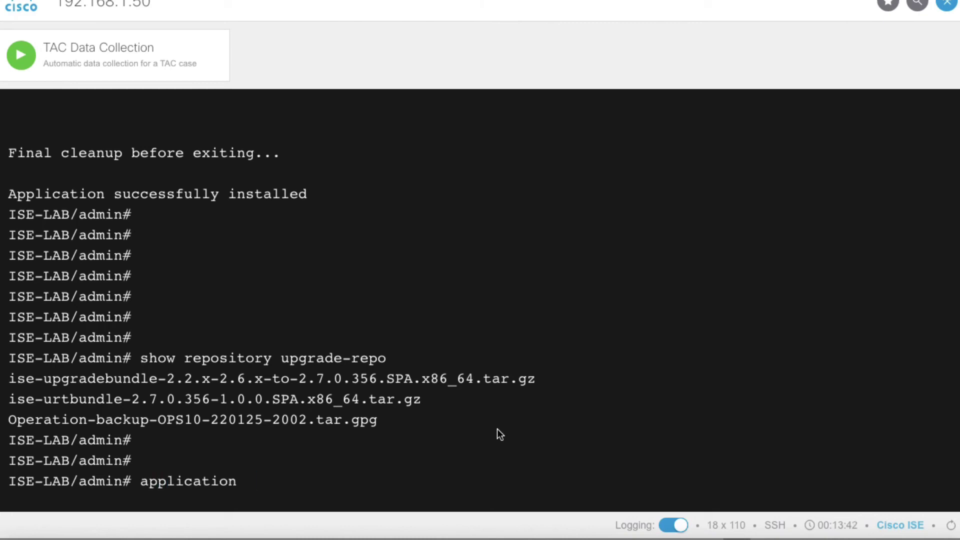
pyautogui.write(' upgrade prepare')
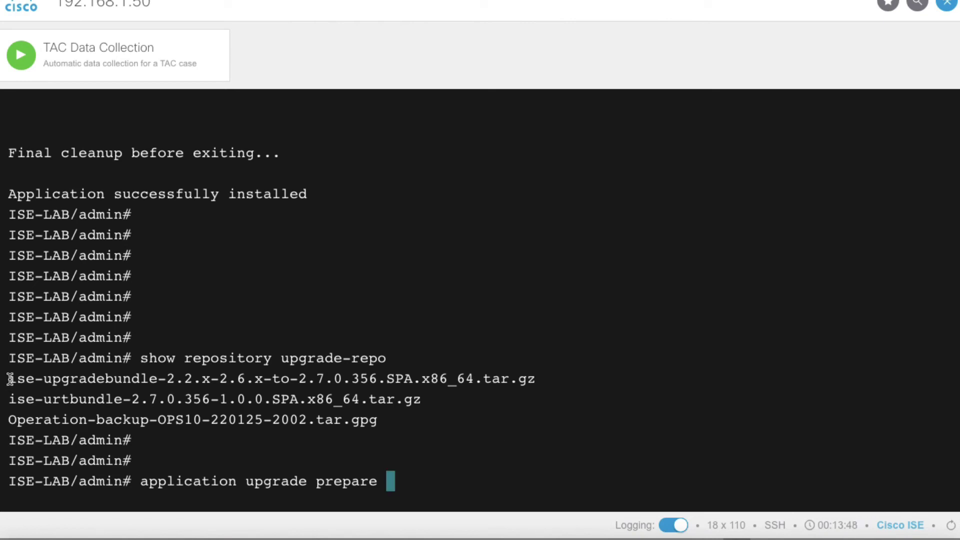
pyautogui.moveTo(8, 378); pyautogui.dragTo(540, 386)
pyautogui.rightClick(517, 379)
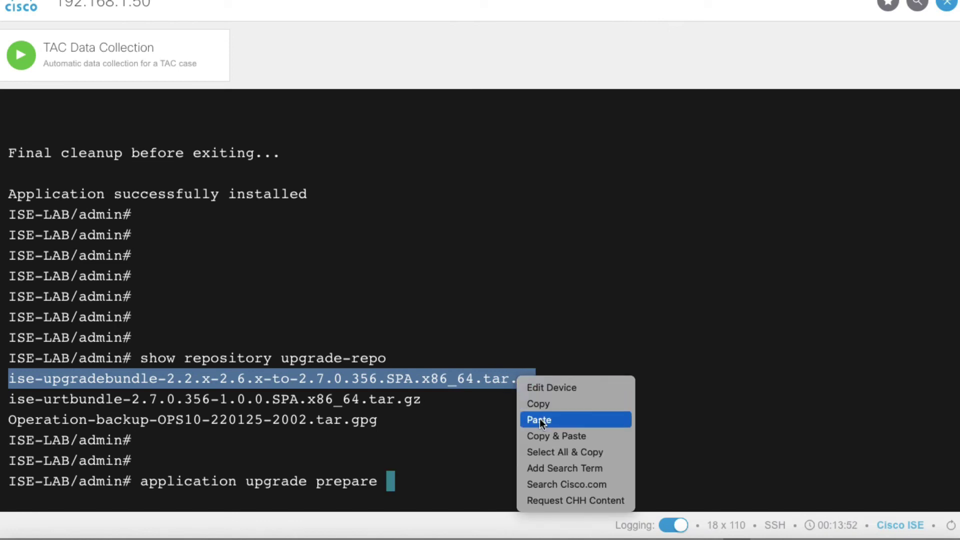
pyautogui.click(545, 433)
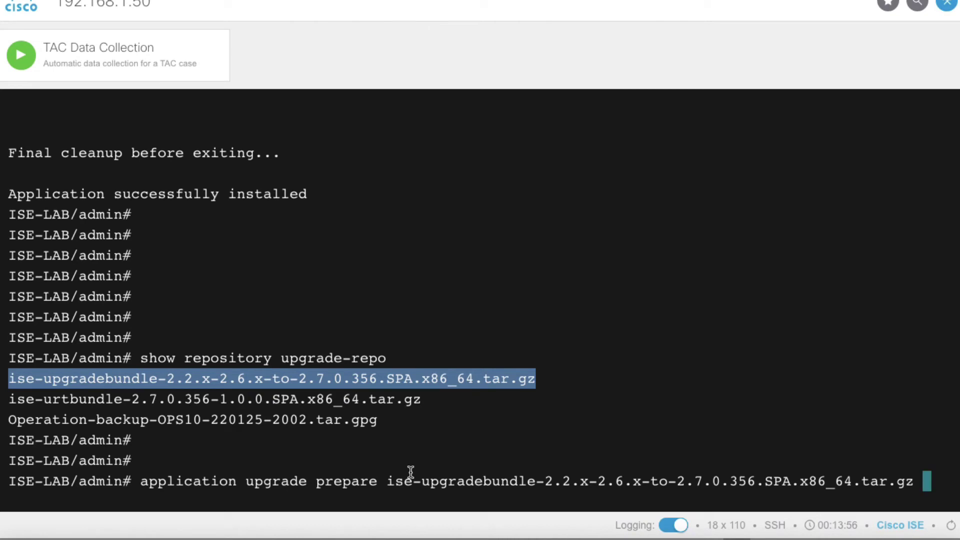
pyautogui.moveTo(281, 358); pyautogui.dragTo(386, 359)
pyautogui.rightClick(369, 357)
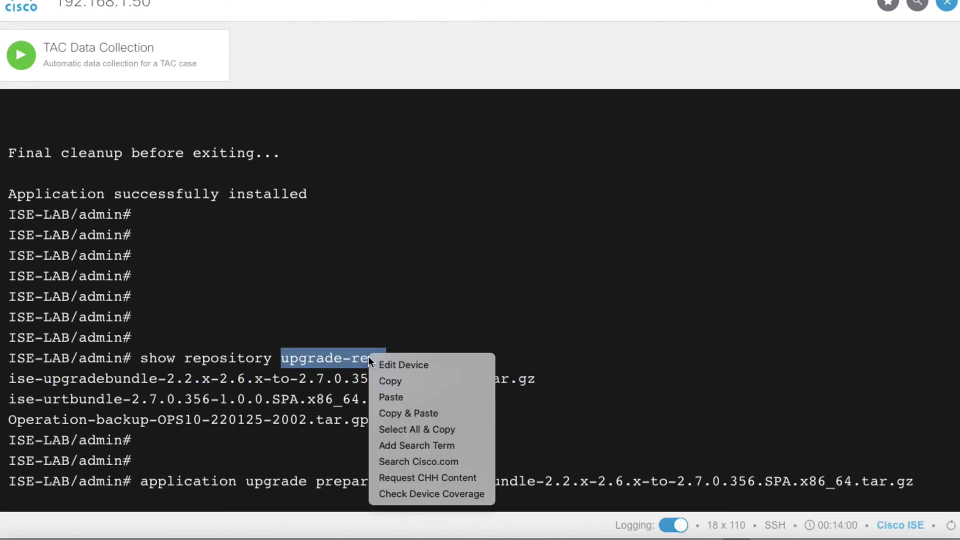
pyautogui.click(395, 416)
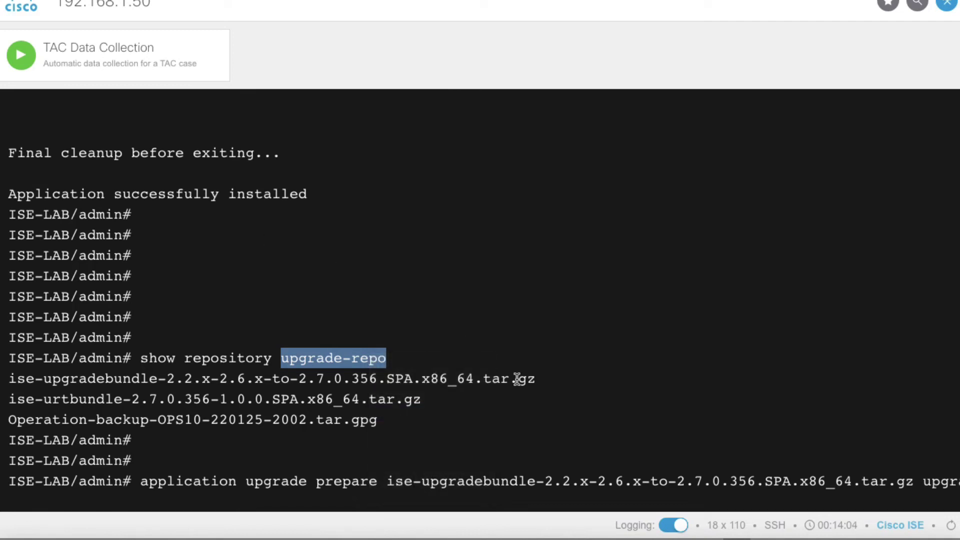
pyautogui.press('Return')
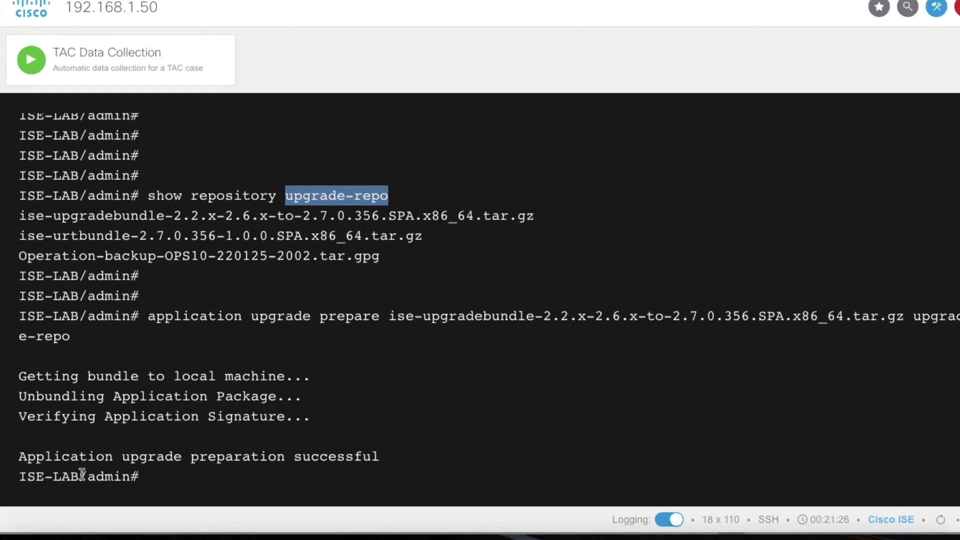
# Step: Highlight the 'Application upgrade preparation successful' message, then get a fresh ISE-LAB/admin# prompt
pyautogui.moveTo(23, 457); pyautogui.dragTo(393, 457)
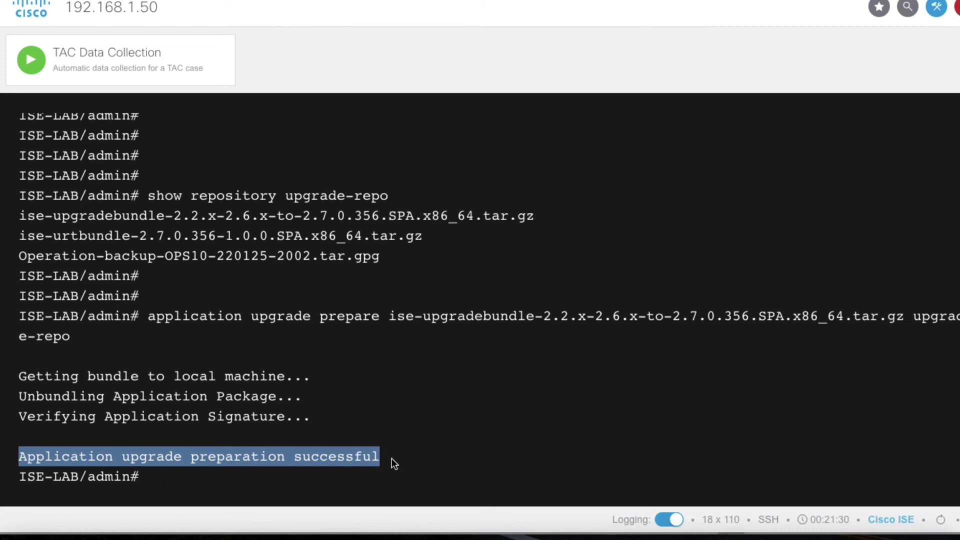
pyautogui.click(384, 472)
pyautogui.press('Return')
pyautogui.press('Return')
pyautogui.press('Return')
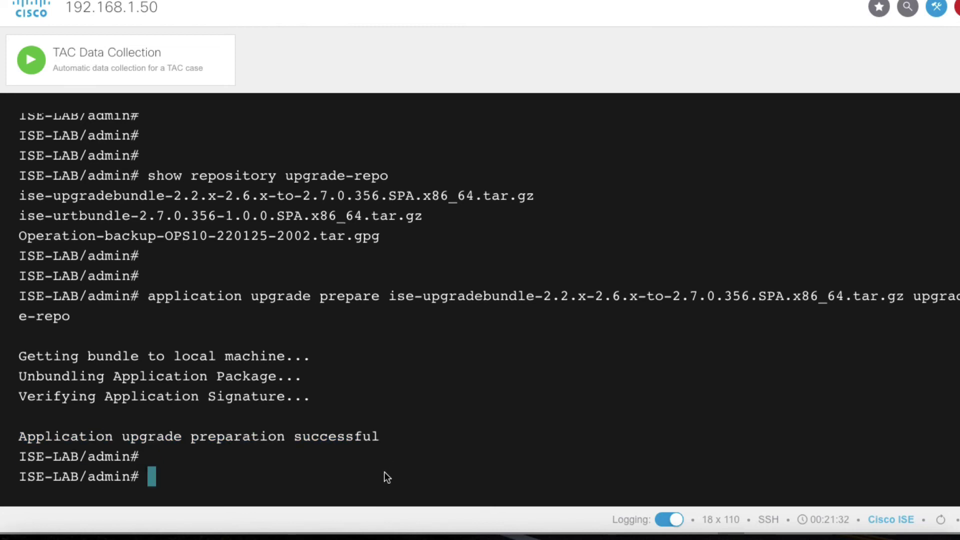
# Step: Enter 'application upgrade proceed' using Tab completion and run it
pyautogui.write('ap')
pyautogui.press('Tab')
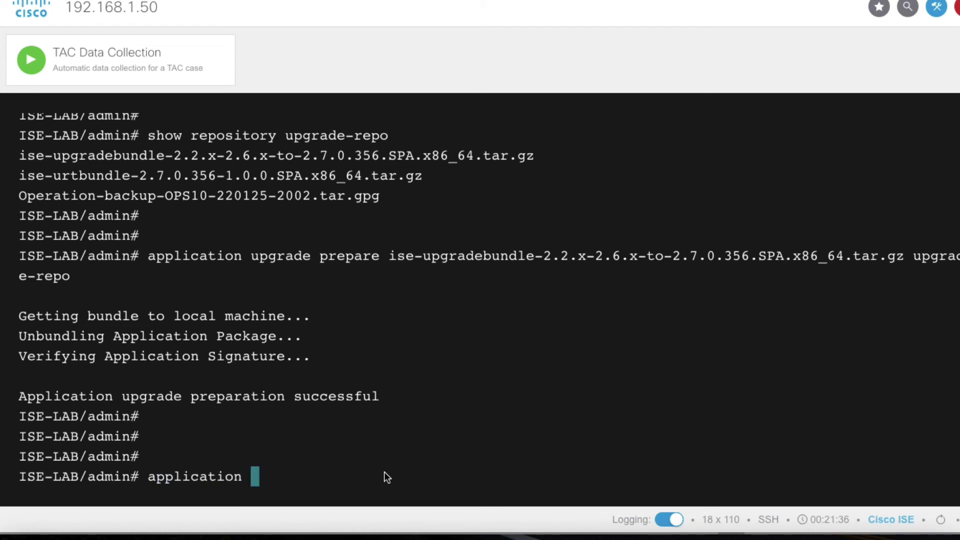
pyautogui.write('up')
pyautogui.press('Tab')
pyautogui.write('pr')
pyautogui.press('Tab')
pyautogui.write('o')
pyautogui.press('Tab')
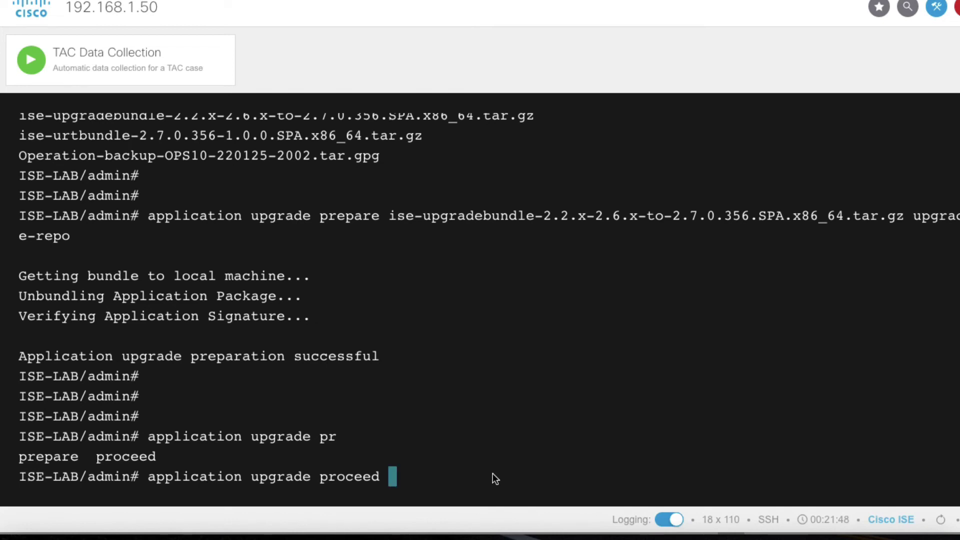
pyautogui.press('Return')
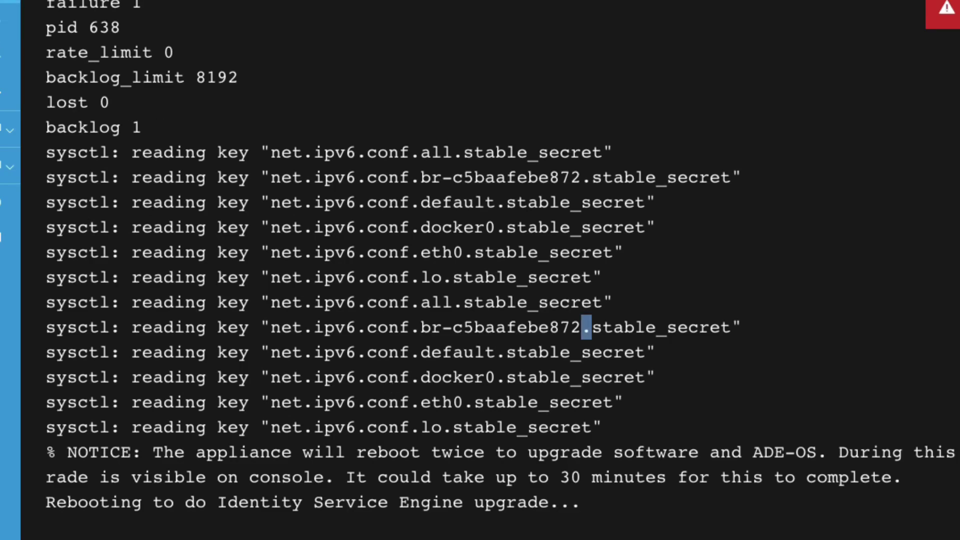
# Step: Reconnect to the 192.168.1.50 session with saved credentials, accepting the changed host key
pyautogui.moveTo(10, 150)
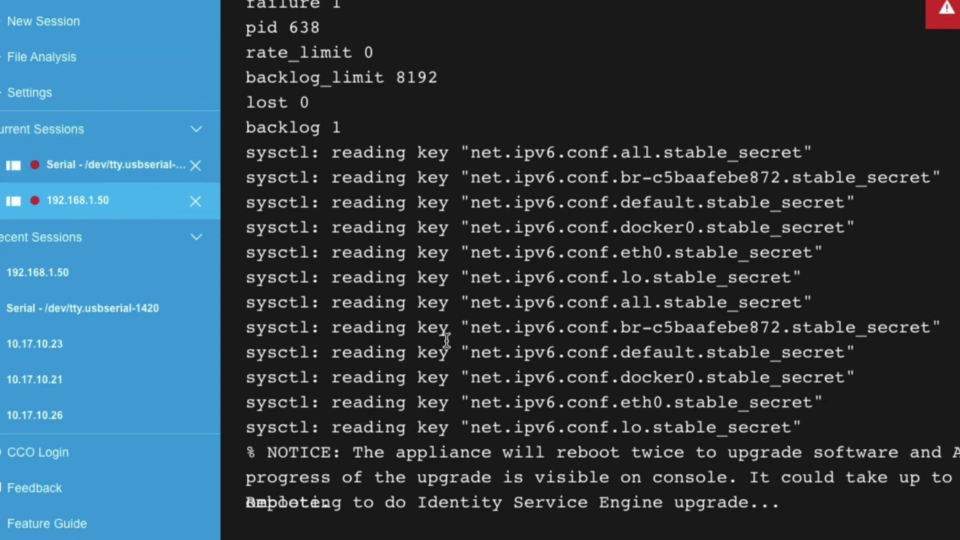
pyautogui.click(165, 206)
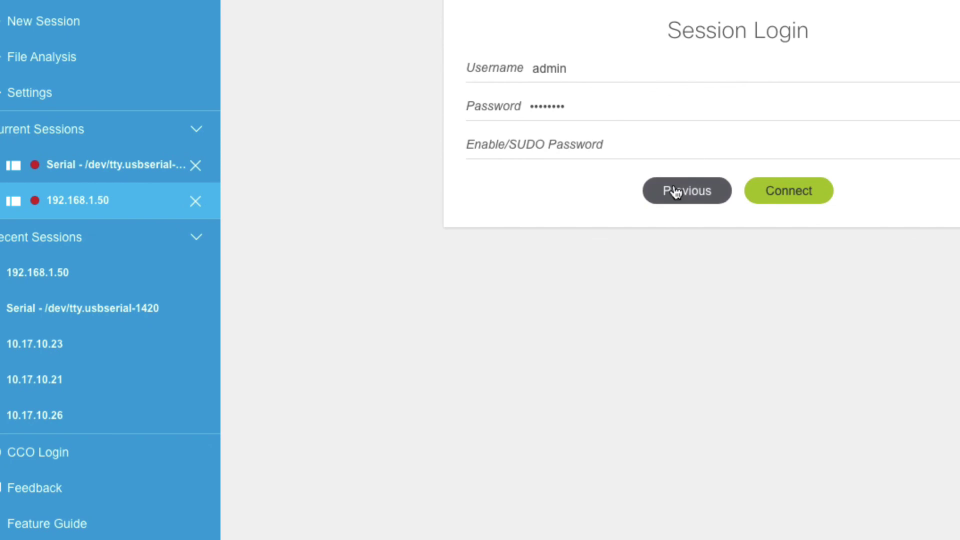
pyautogui.click(761, 200)
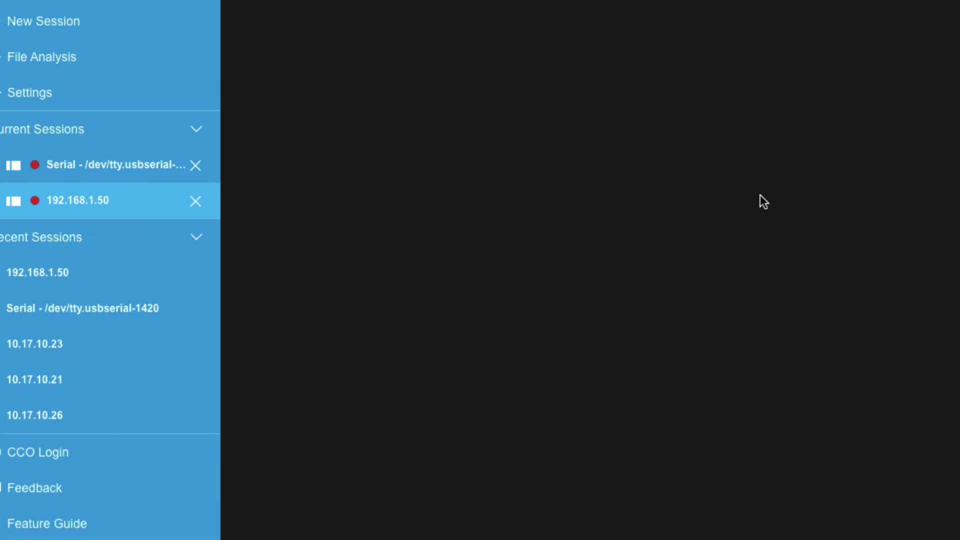
pyautogui.click(667, 108)
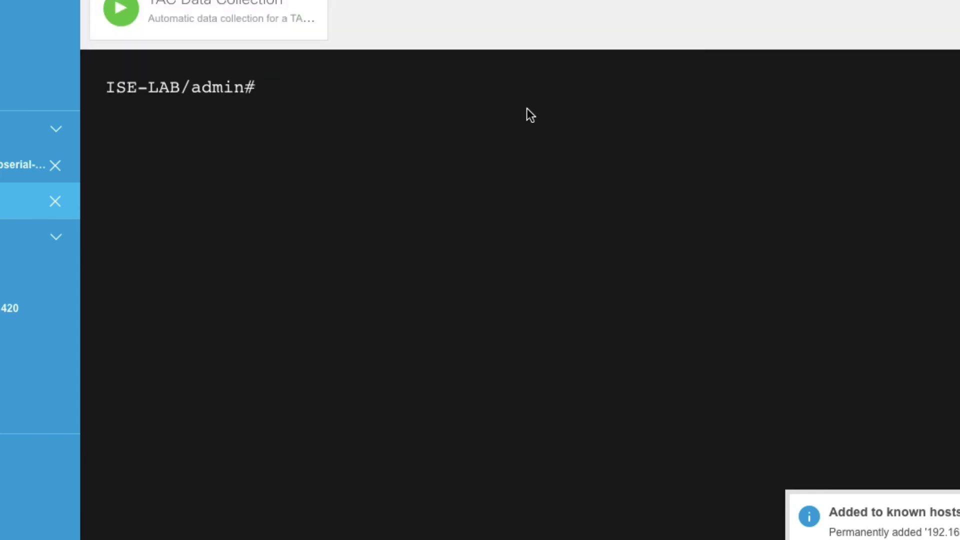
# Step: Run 'sh version', highlight the ISE Version line reading 2.7.0.356, then open a new Chrome tab
pyautogui.press('Return')
pyautogui.press('Return')
pyautogui.press('Return')
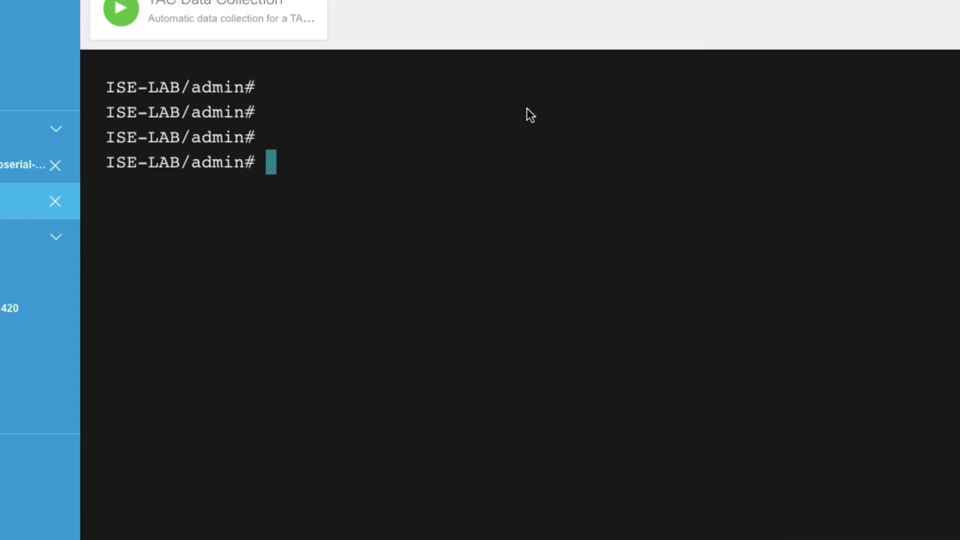
pyautogui.write('sh version')
pyautogui.press('Return')
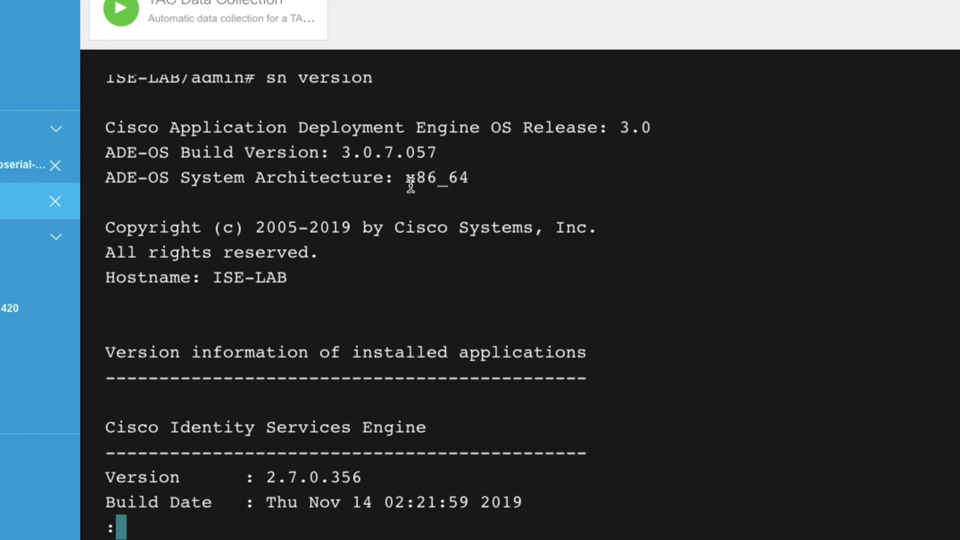
pyautogui.press('space')
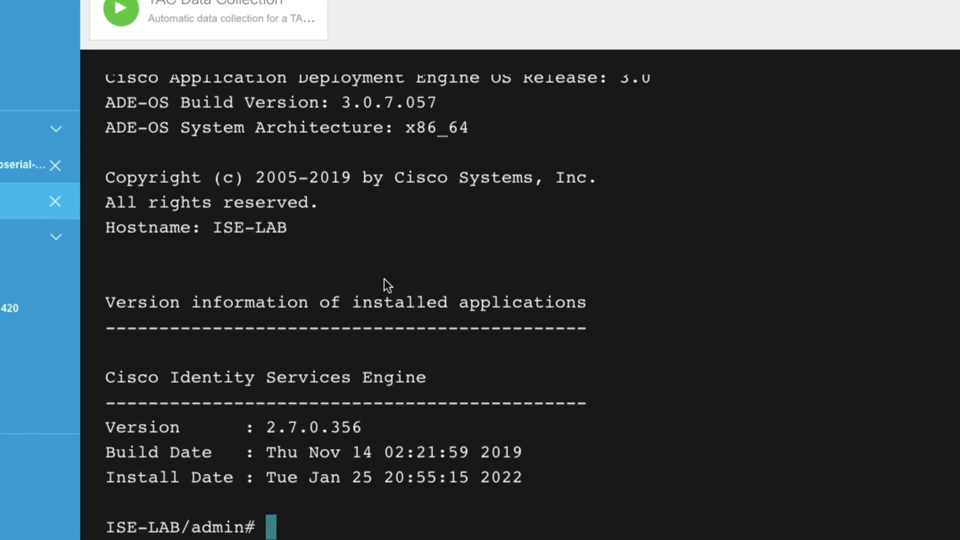
pyautogui.click(111, 426)
pyautogui.click(295, 410)
pyautogui.moveTo(296, 410); pyautogui.dragTo(371, 421)
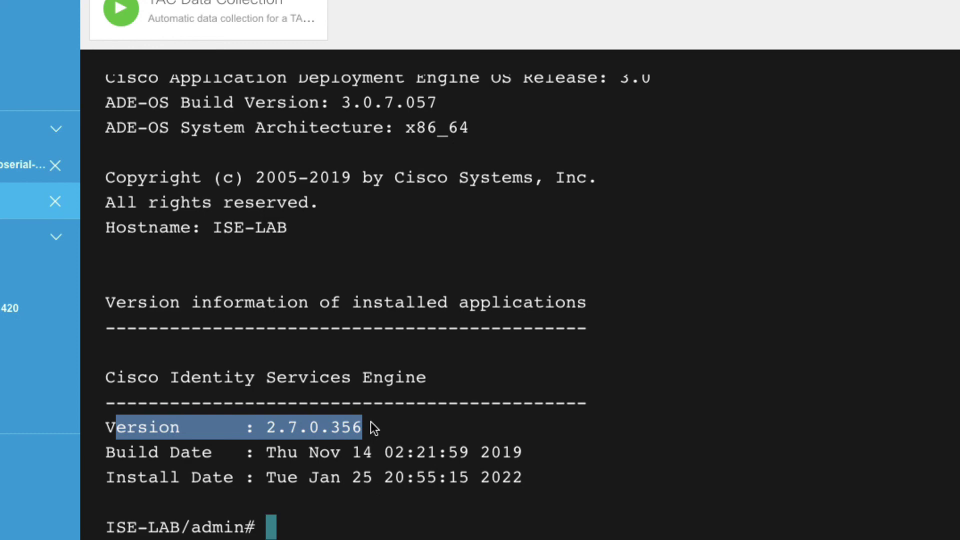
pyautogui.hotkey('ctrl', 't')
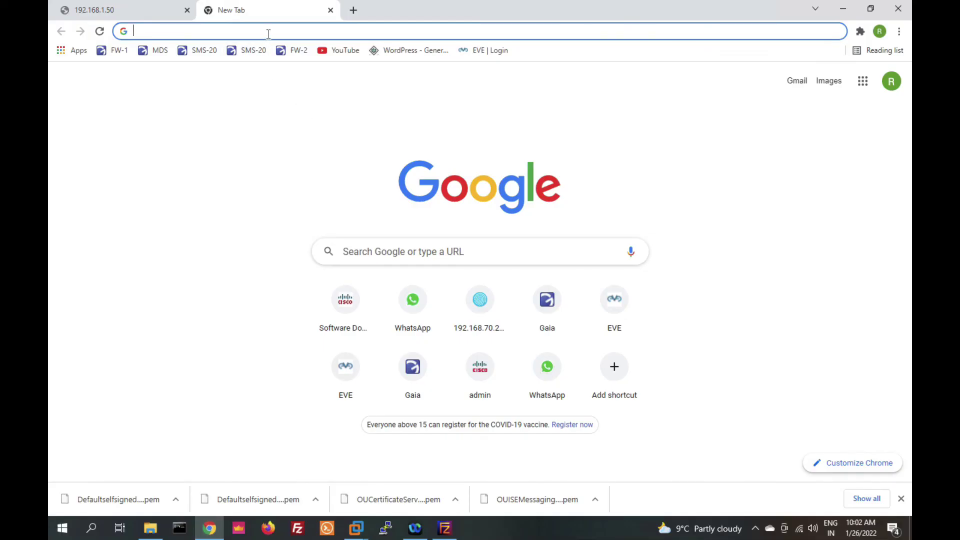
# Step: Return to the 192.168.1.50 ISE tab and sign in as admin with the account password
pyautogui.write('19')
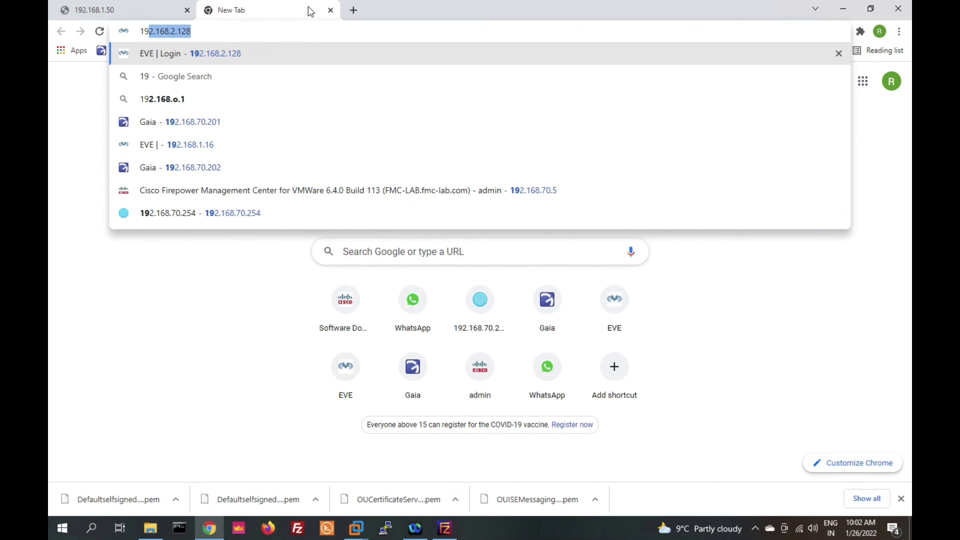
pyautogui.click(331, 10)
pyautogui.moveTo(125, 5)
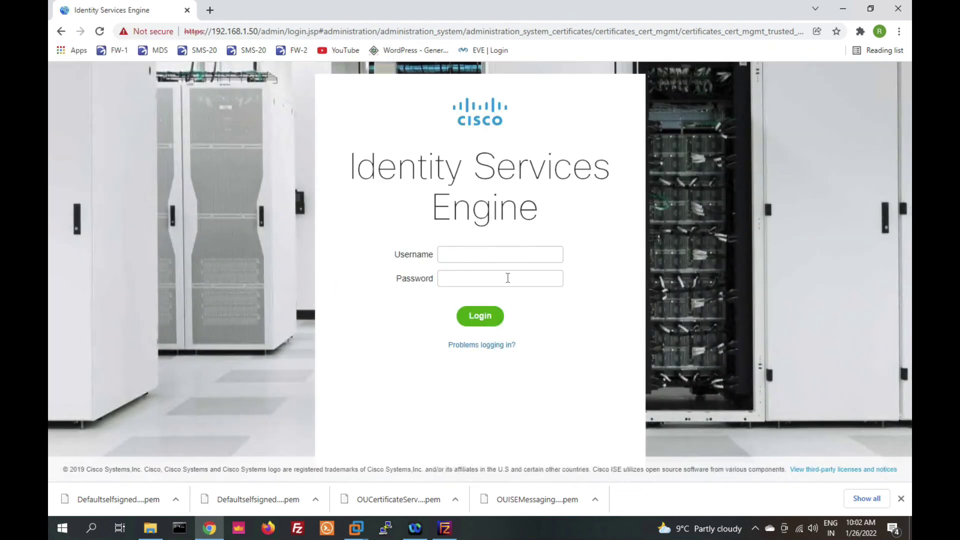
pyautogui.write('admin')
pyautogui.write('********')
pyautogui.press('Return')
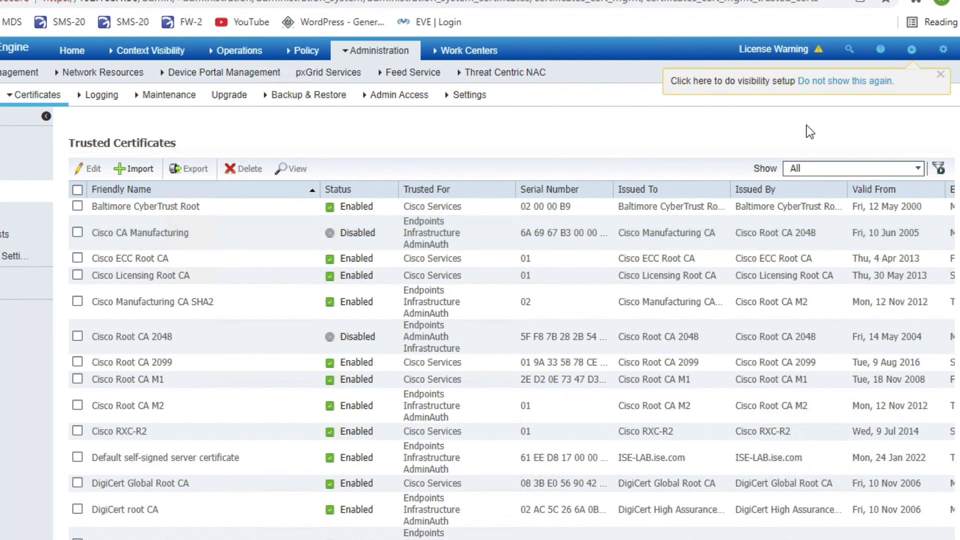
# Step: From the gear menu's About Identity Services Engine dialog, confirm version 2.7.0.356, then close it
pyautogui.moveTo(941, 52)
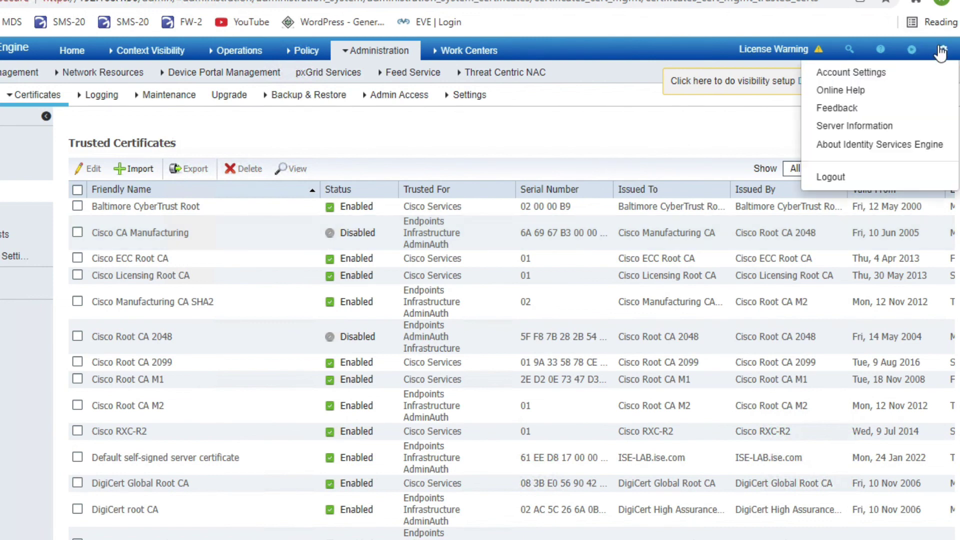
pyautogui.click(869, 145)
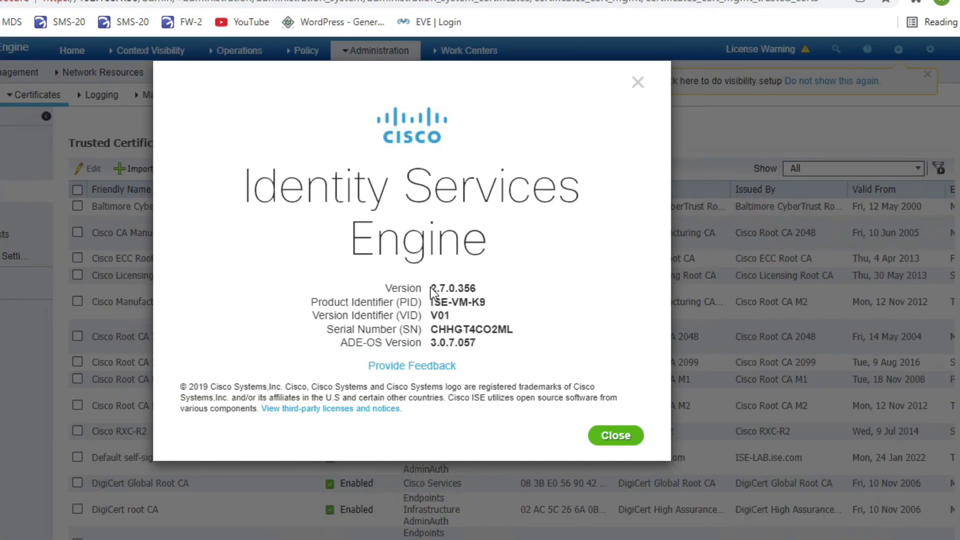
pyautogui.moveTo(431, 289); pyautogui.dragTo(485, 293)
pyautogui.click(604, 440)
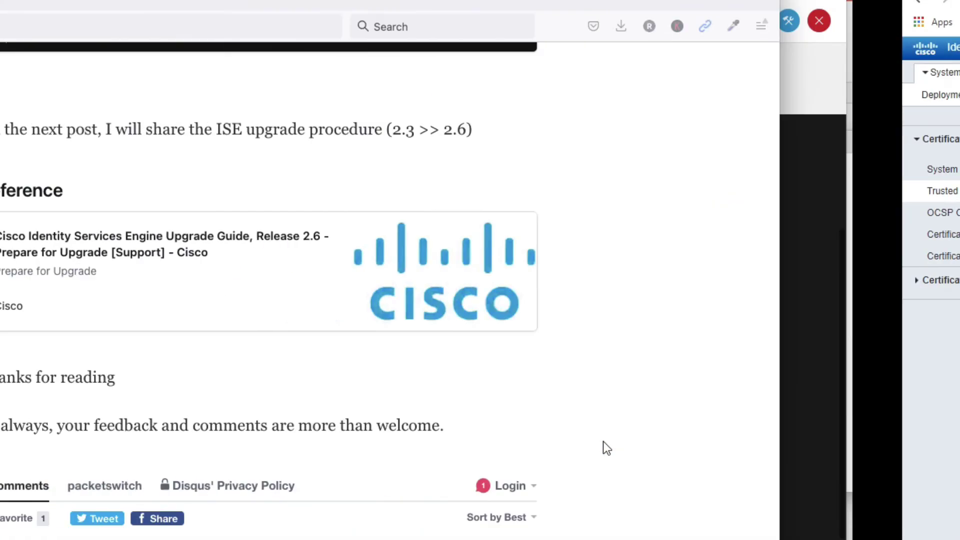
pyautogui.write('1')
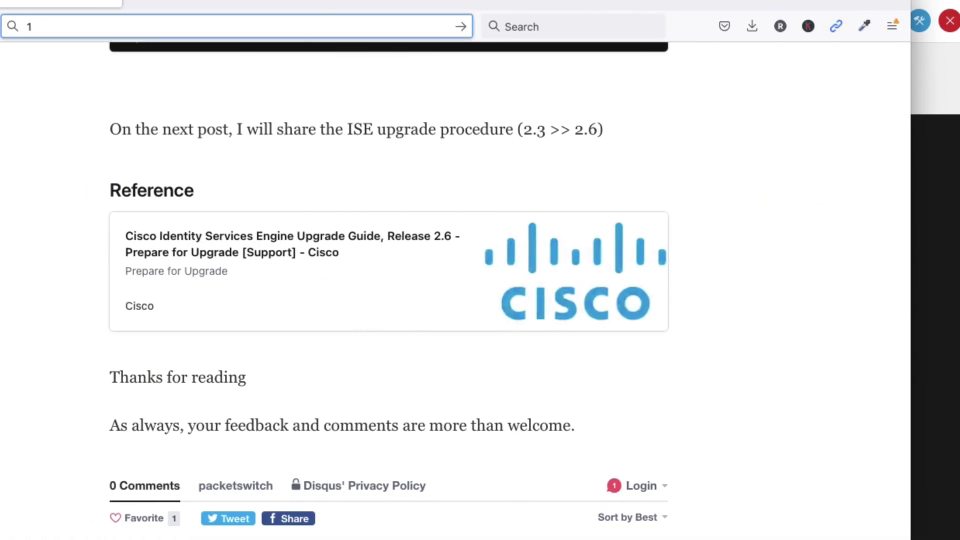